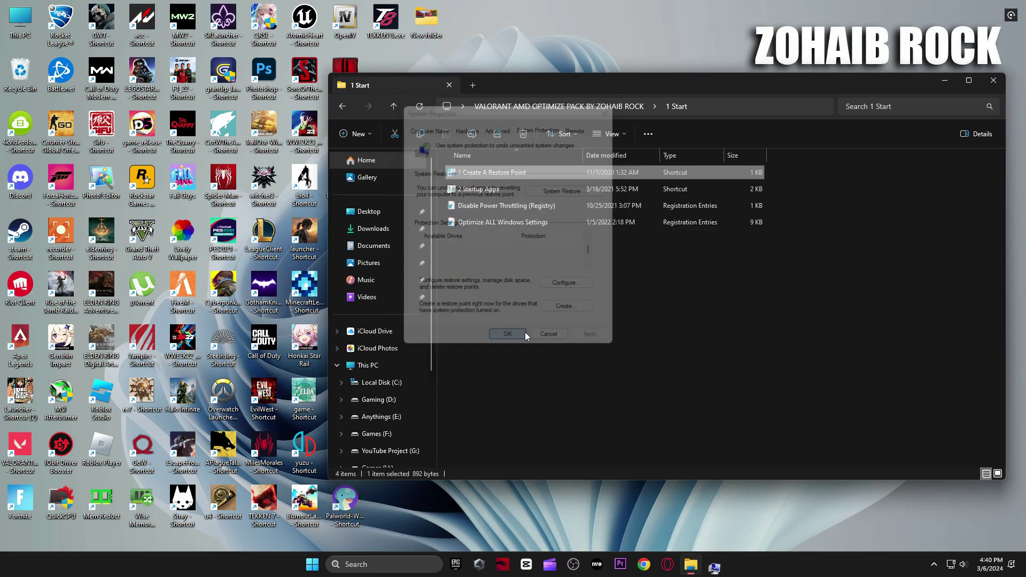
Open the Startup Apps shortcut and check the startup status of the Xbox, WhatsApp, uTorrent, Update, Terminal, Teams, Skype and Rave entries.
click(470, 191)
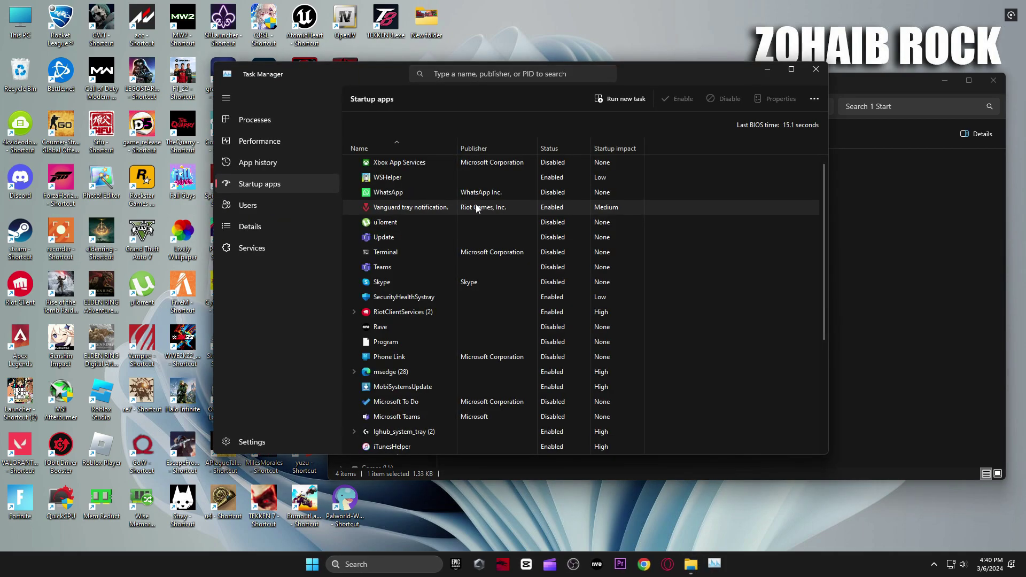
scroll(502, 206, down, 3)
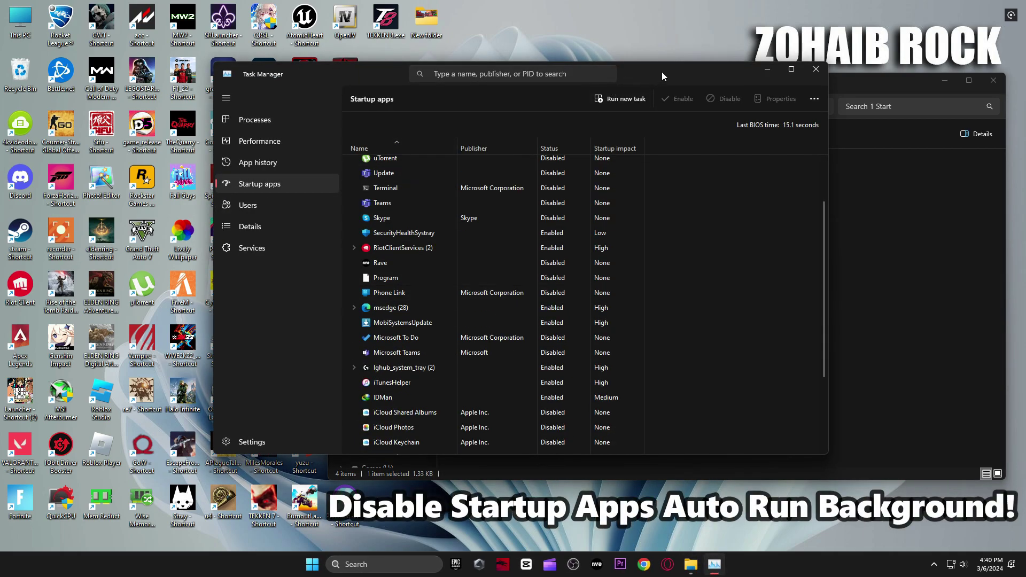
drag(655, 76, 686, 88)
scroll(591, 293, down, 1)
scroll(588, 267, up, 5)
click(581, 236)
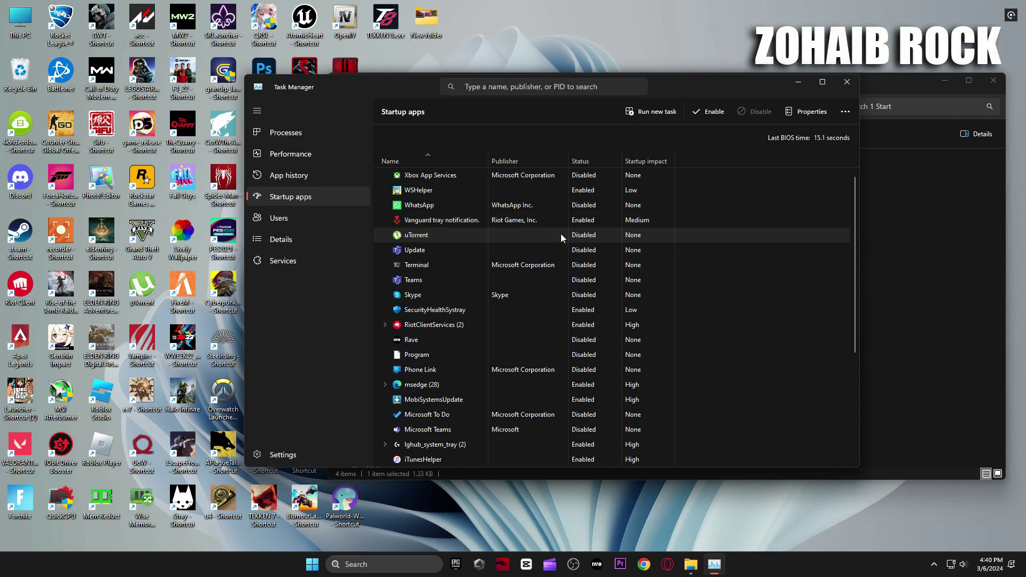
click(595, 250)
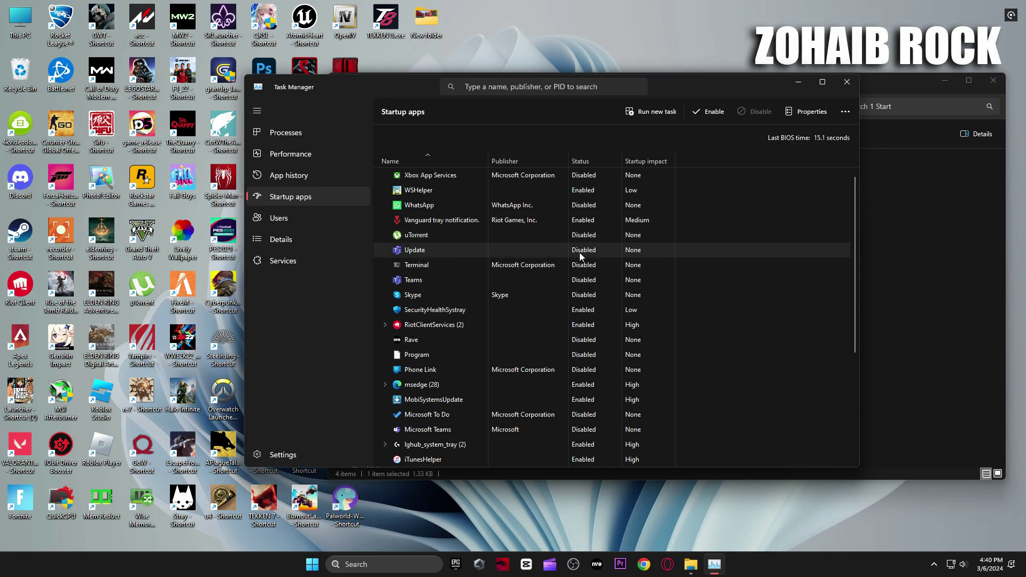
click(579, 175)
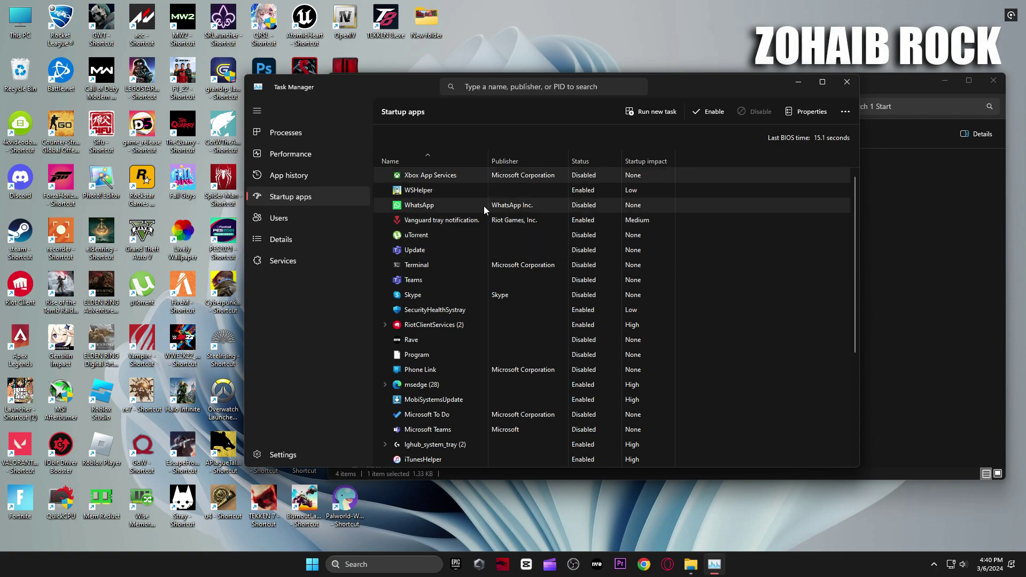
click(582, 206)
click(575, 269)
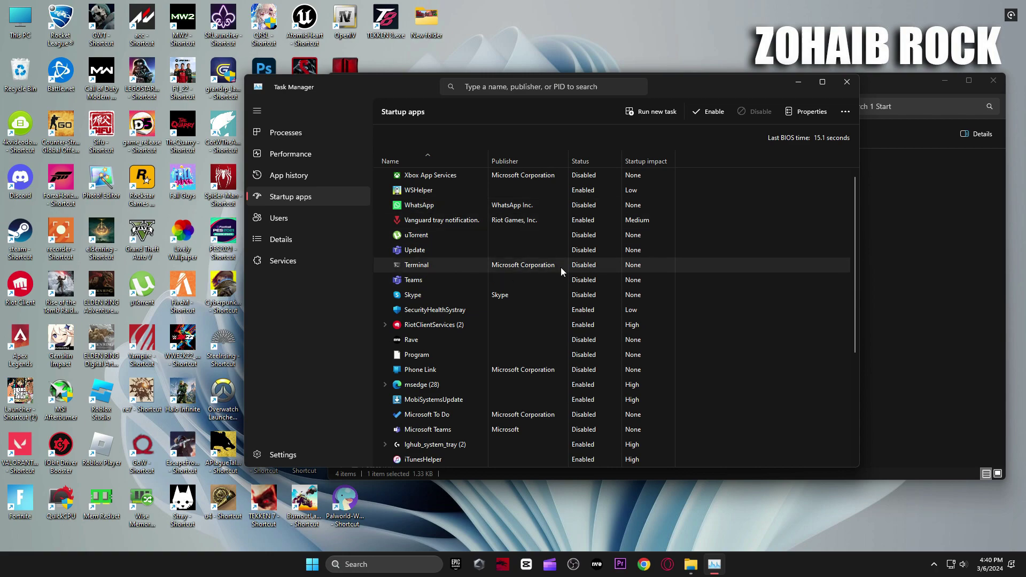
click(535, 281)
click(518, 294)
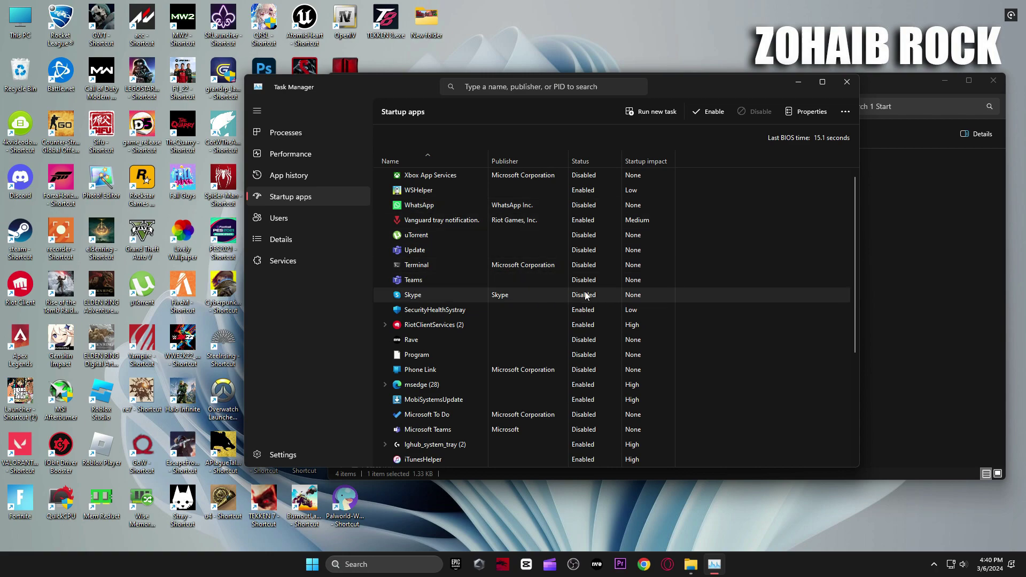
click(513, 338)
Check the startup status of the iCloud entries further down the list and close Task Manager.
scroll(599, 307, down, 3)
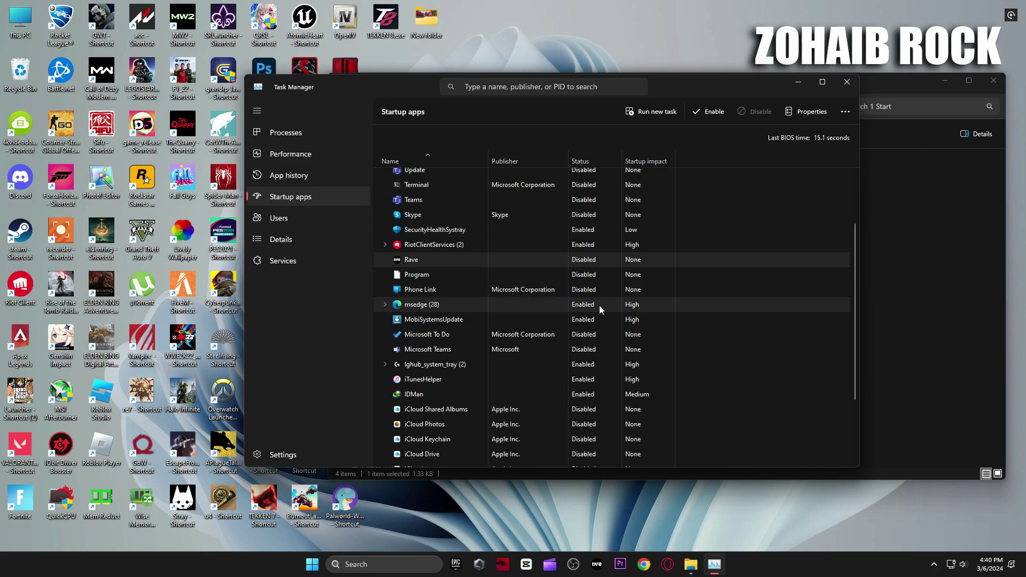
click(547, 329)
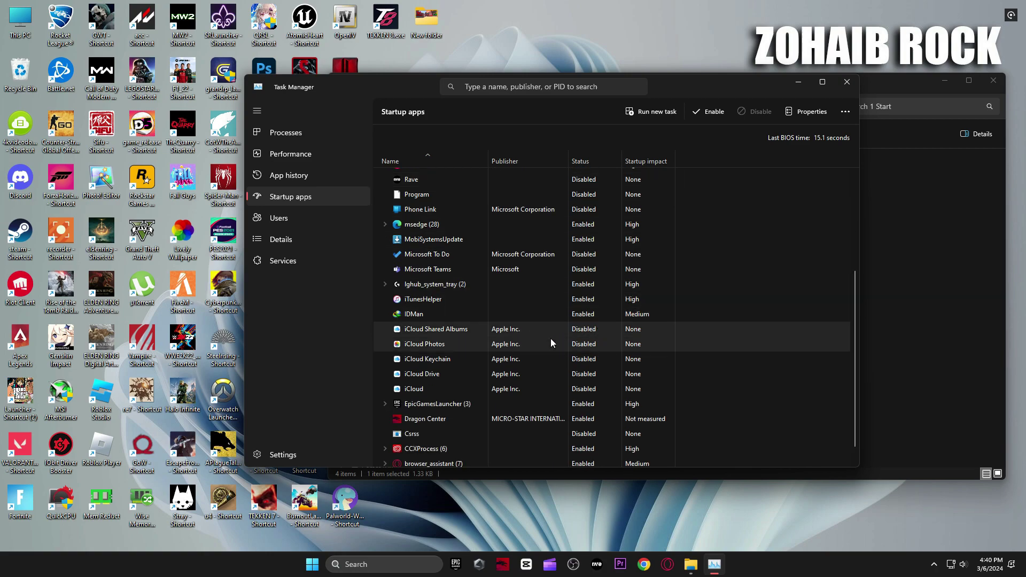
click(590, 344)
click(568, 357)
click(581, 376)
click(585, 388)
scroll(645, 324, down, 1)
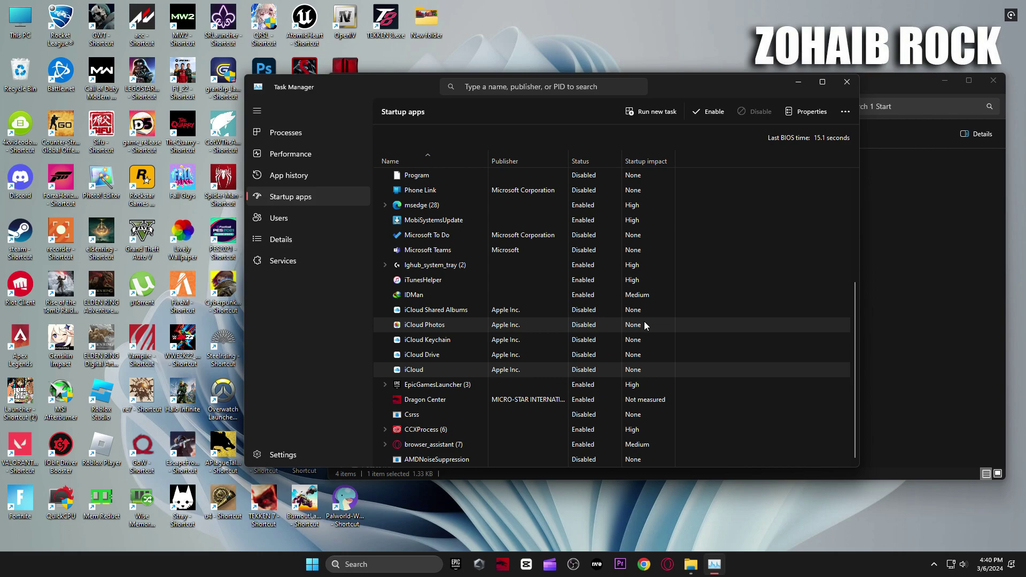
click(847, 82)
Select the two registry files in the 1 Start folder and look through the Windows Settings home page.
drag(582, 275, 522, 208)
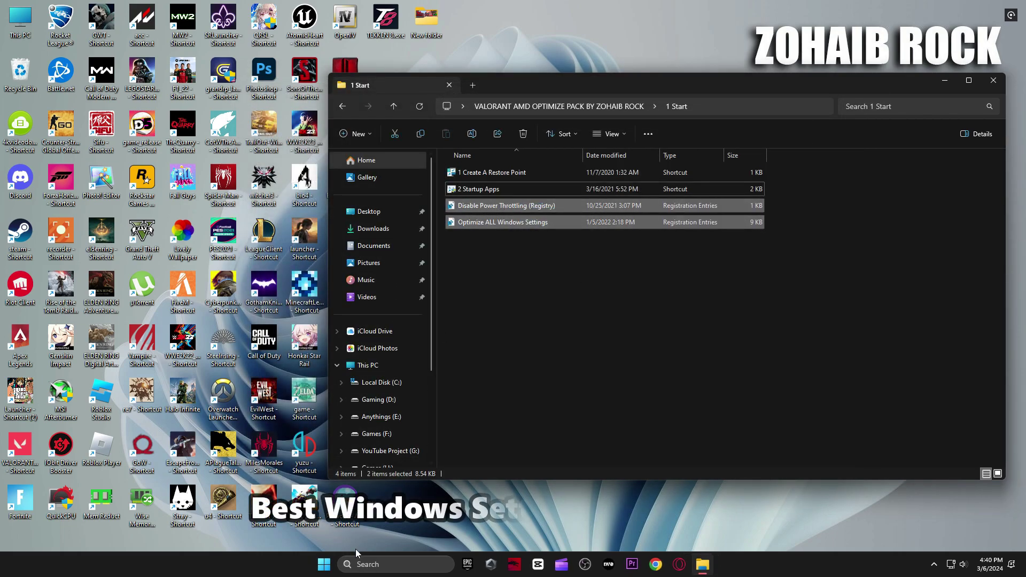
click(323, 564)
click(476, 336)
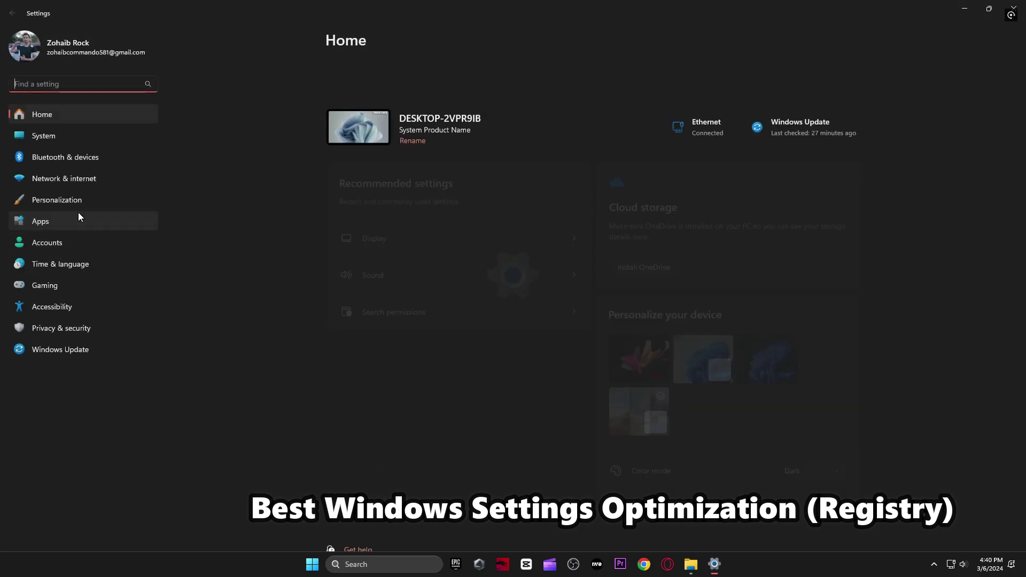
scroll(503, 258, down, 6)
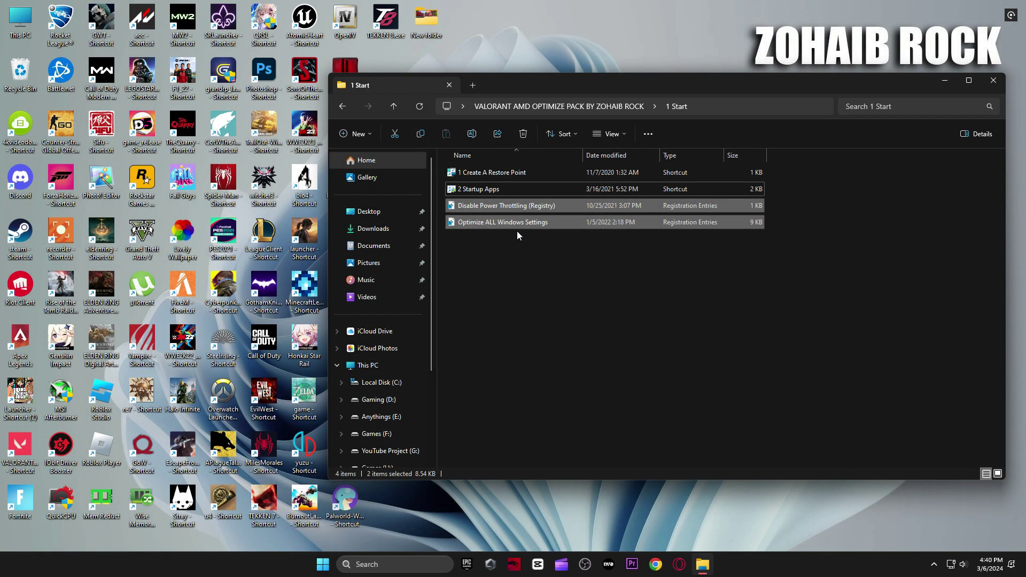
Merge the Optimize ALL Windows Settings and Disable Power Throttling files into the registry.
double_click(509, 222)
click(593, 297)
click(629, 284)
double_click(533, 208)
click(590, 296)
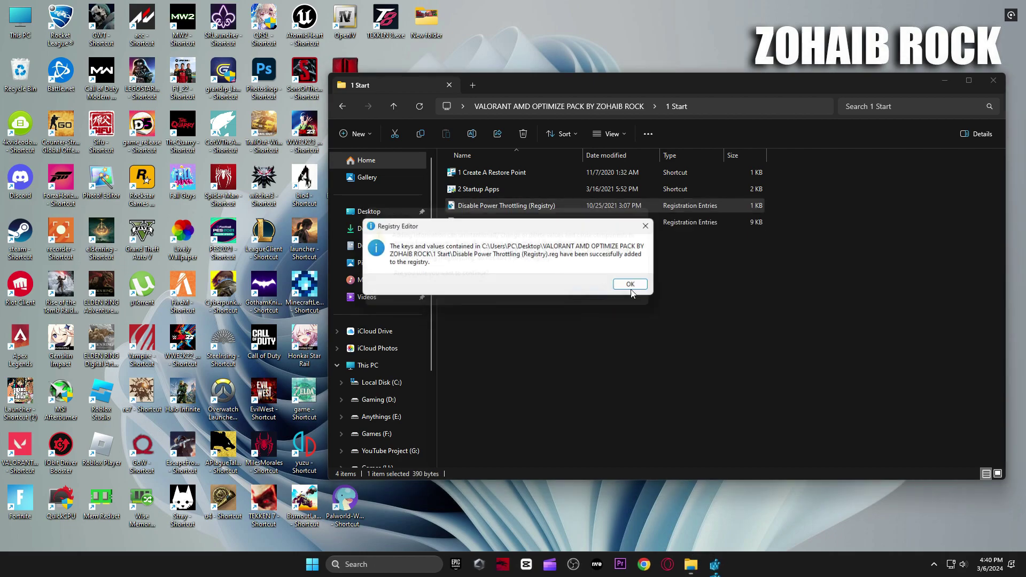
click(629, 284)
Open Mouse Acceleration from the pack's 2 Control Panel folder and review the pointer and button settings.
click(342, 105)
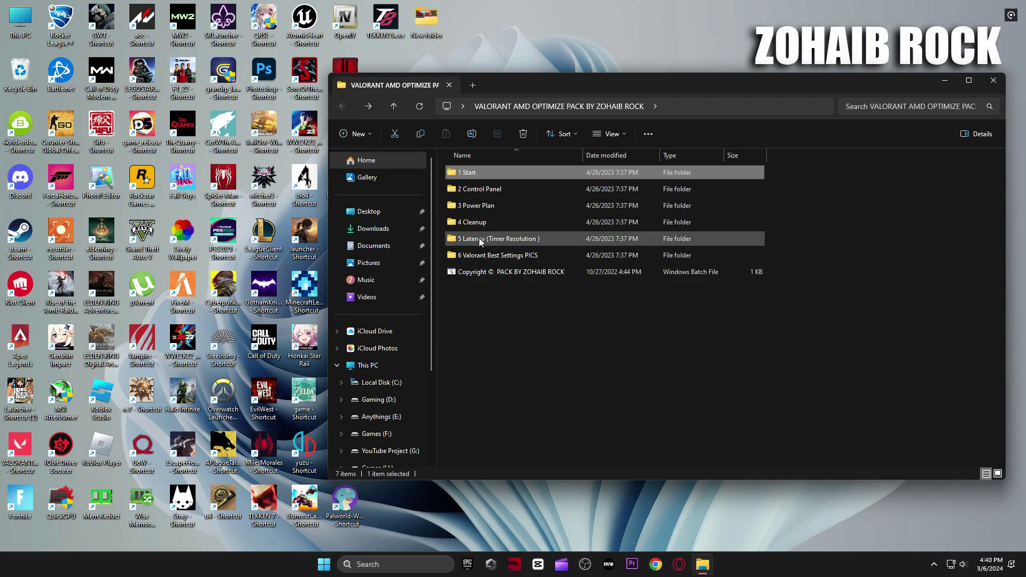
double_click(481, 195)
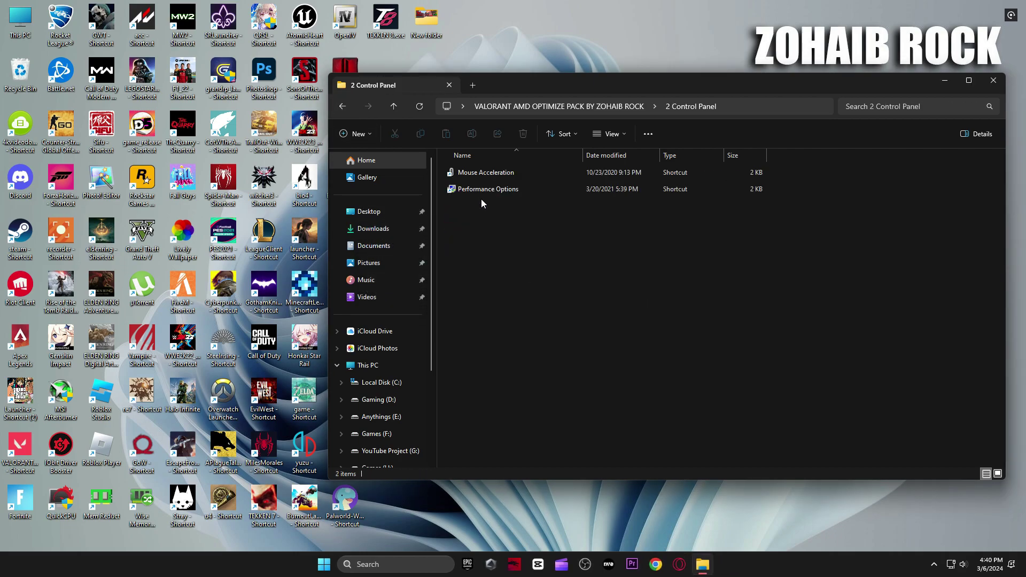
double_click(467, 172)
drag(196, 67, 557, 77)
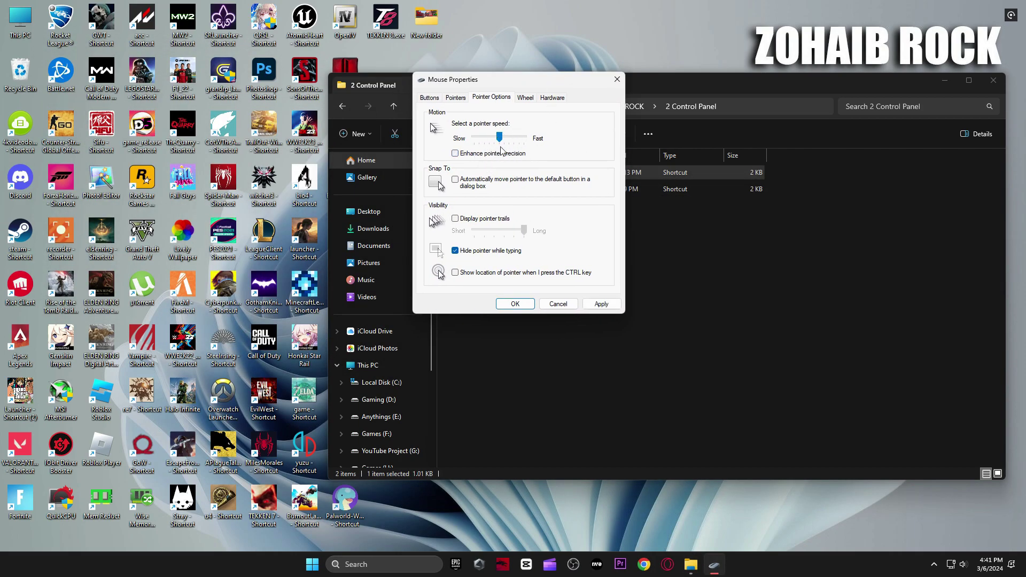
click(429, 98)
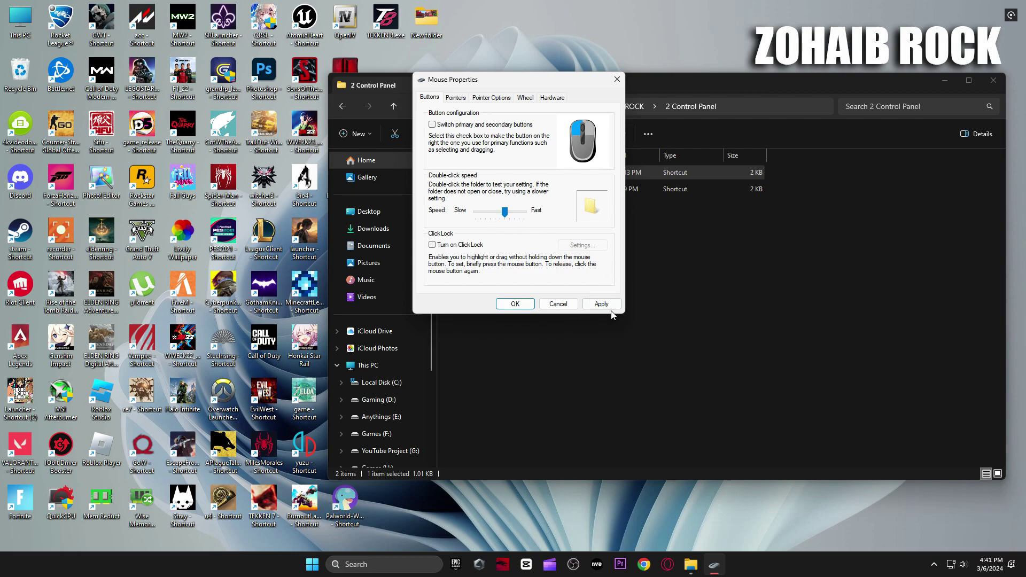
click(658, 265)
Open Performance Options and accept the visual effects with Let Windows choose what's best for my computer.
double_click(497, 189)
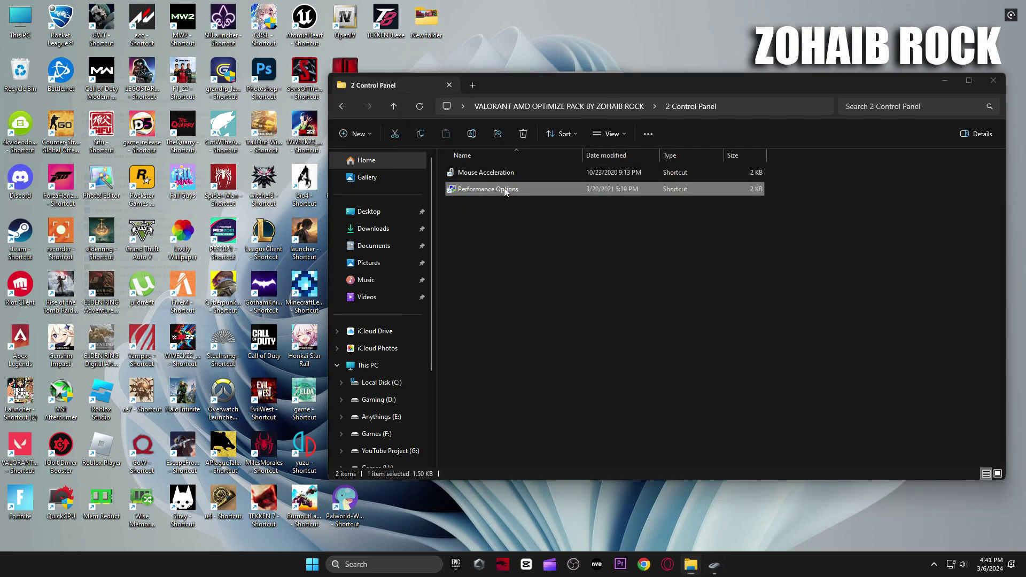
drag(191, 59, 570, 63)
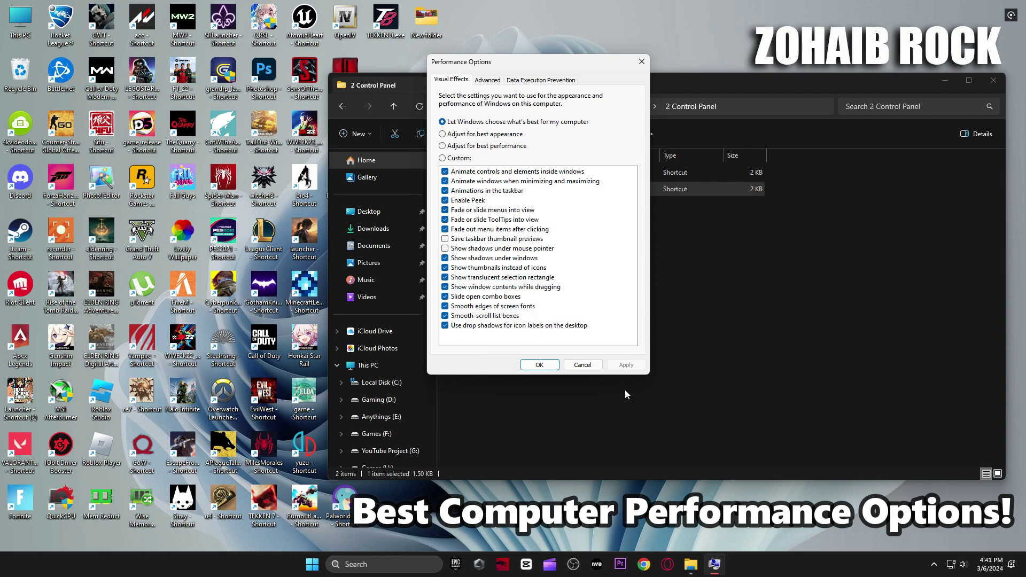
click(558, 367)
Open the pack's 3 Power Plan folder, launch the installed Quick CPU from the desktop and dismiss its update notice.
click(342, 106)
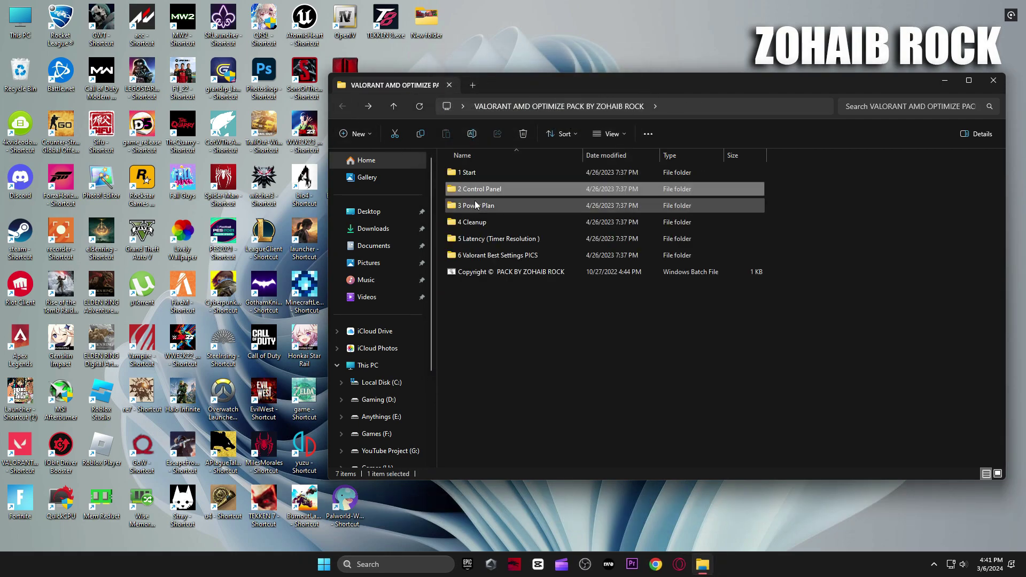
double_click(477, 206)
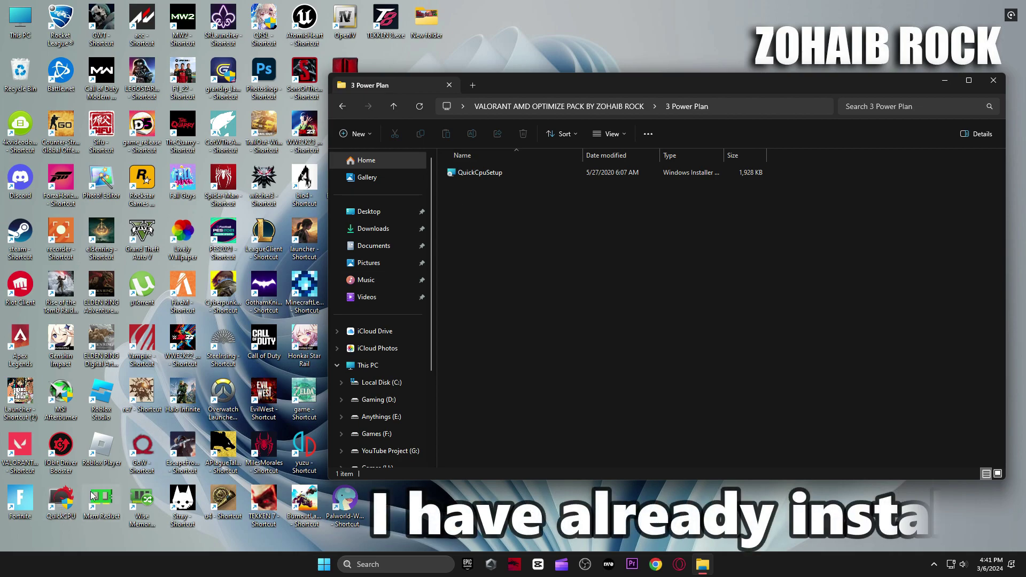
click(56, 505)
click(993, 81)
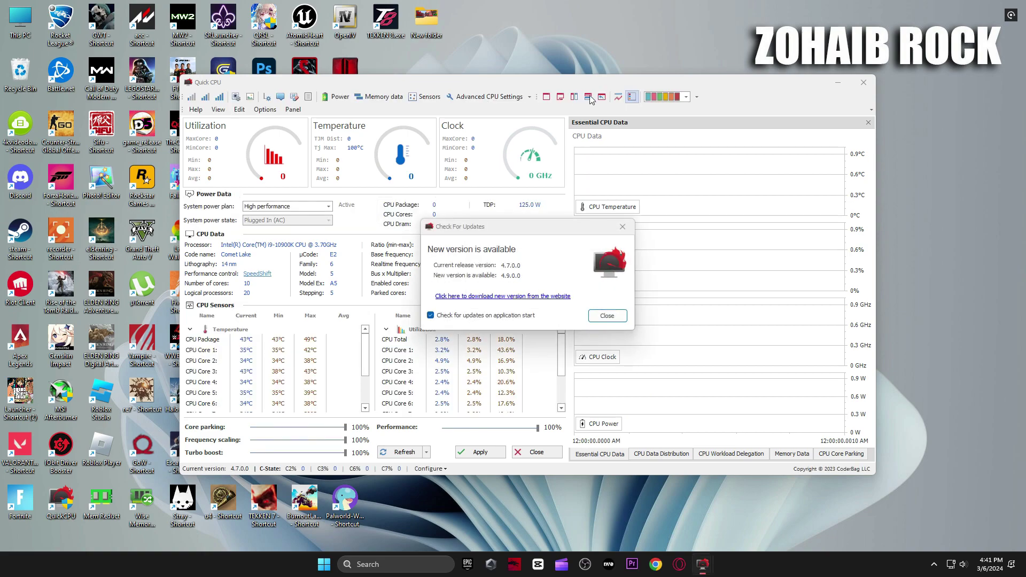
click(609, 316)
drag(564, 82, 694, 82)
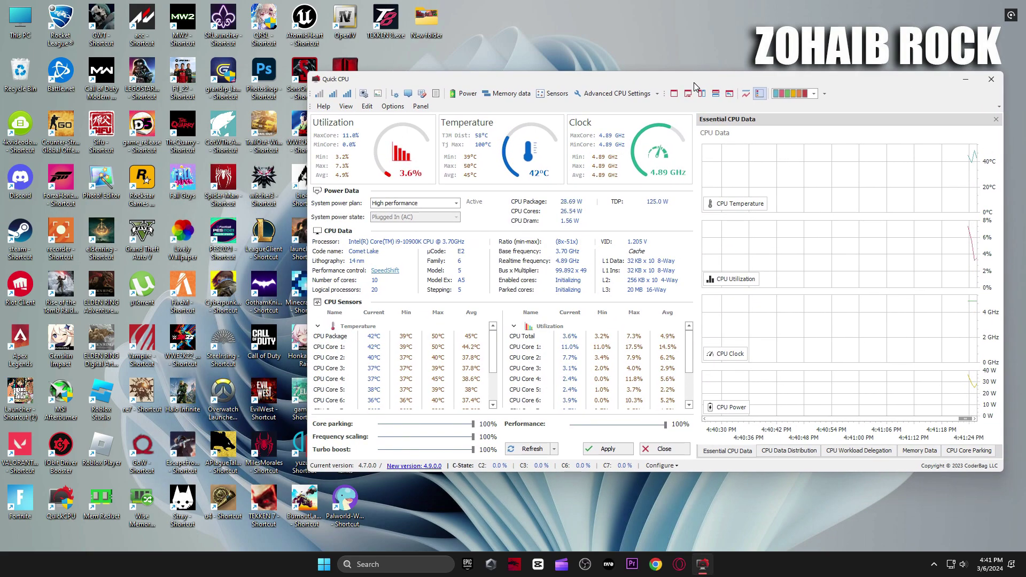
Apply the High performance power plan with core parking, frequency scaling and turbo boost at 100% and close Quick CPU.
click(417, 207)
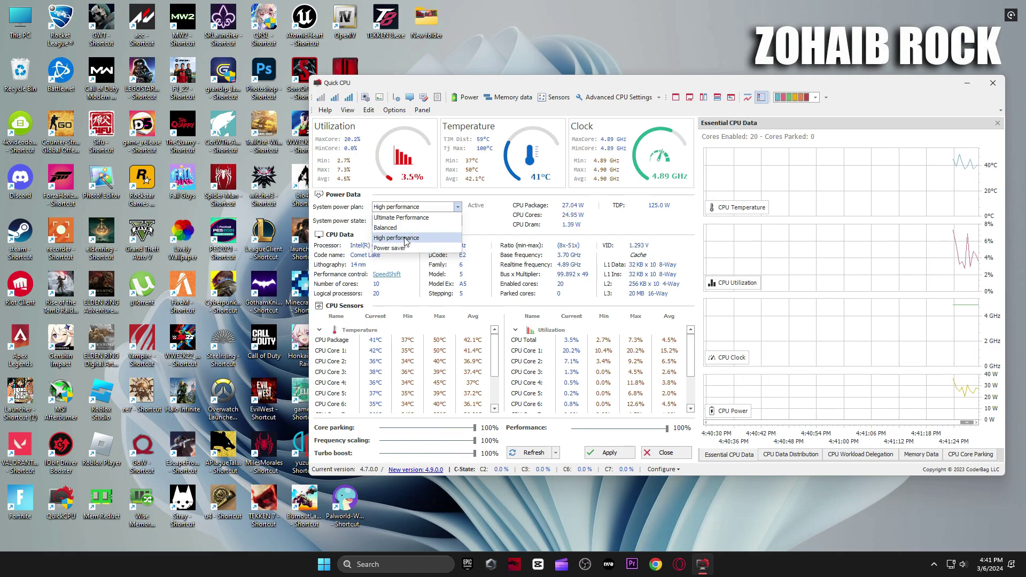
click(396, 237)
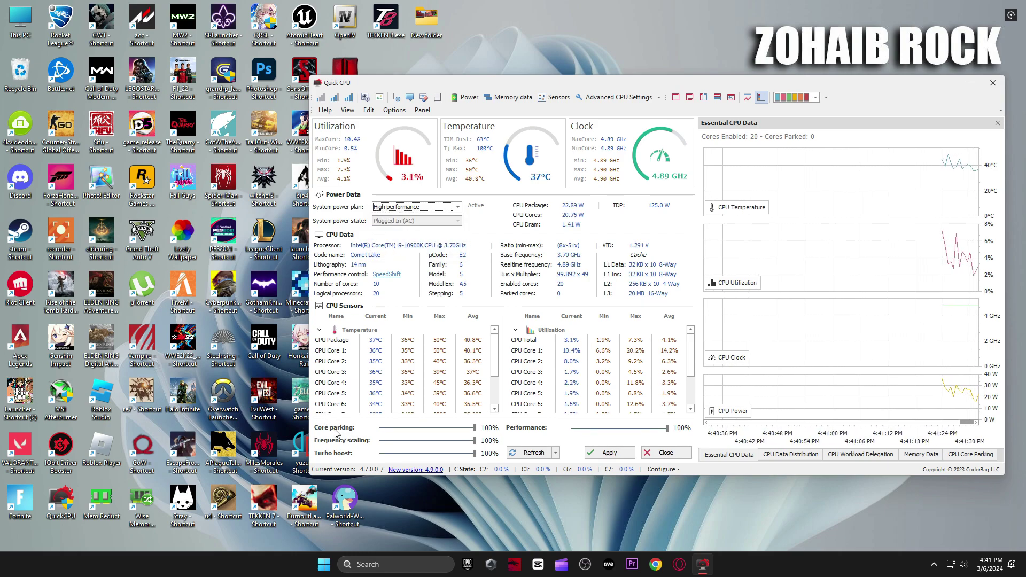
drag(475, 441, 383, 447)
drag(472, 453, 400, 453)
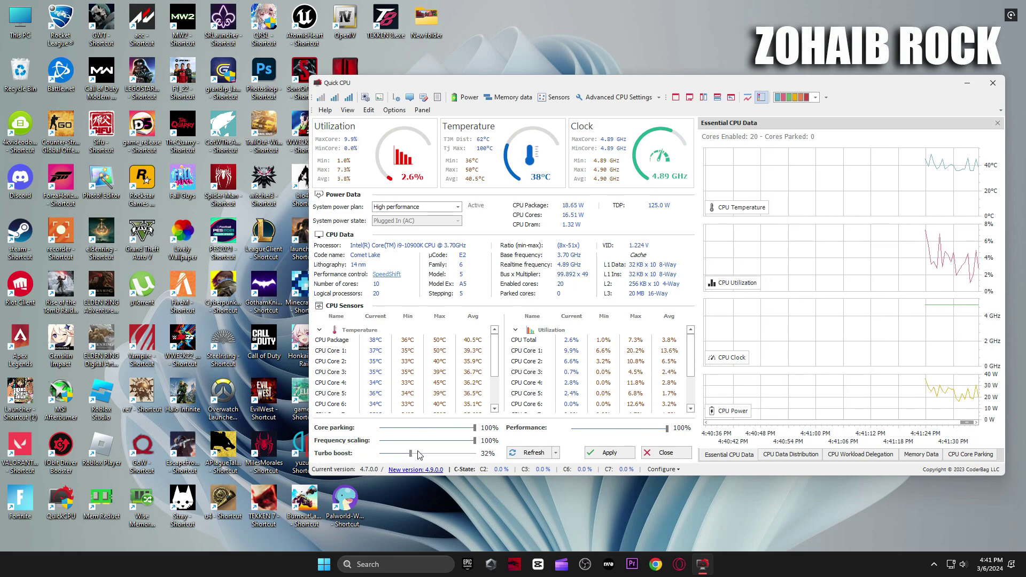
click(610, 452)
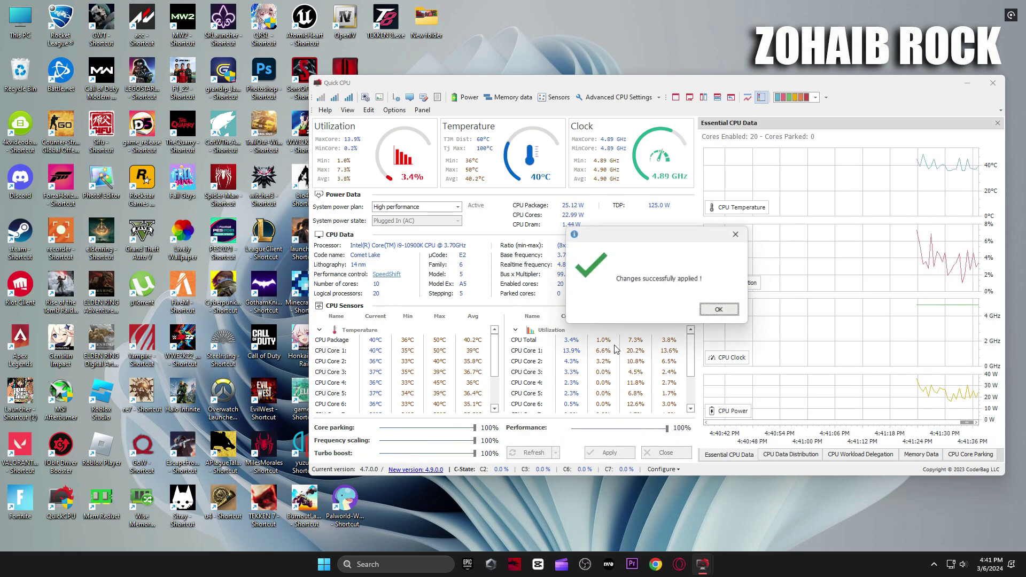
click(718, 308)
click(666, 453)
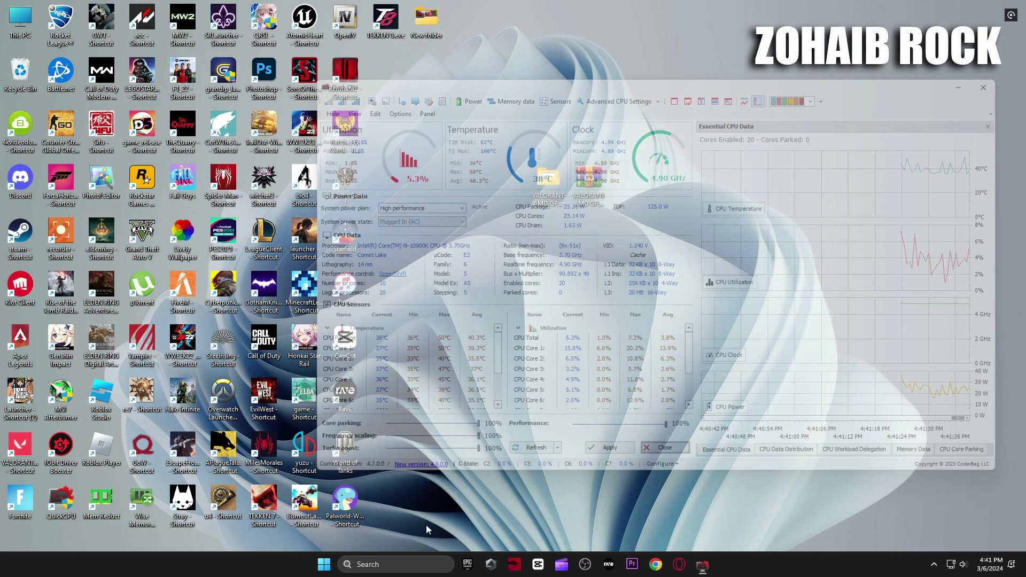
Search Windows for "power", check the selected plan under Choose a power plan, hide the additional plans and close Power Options.
click(369, 564)
text(power)
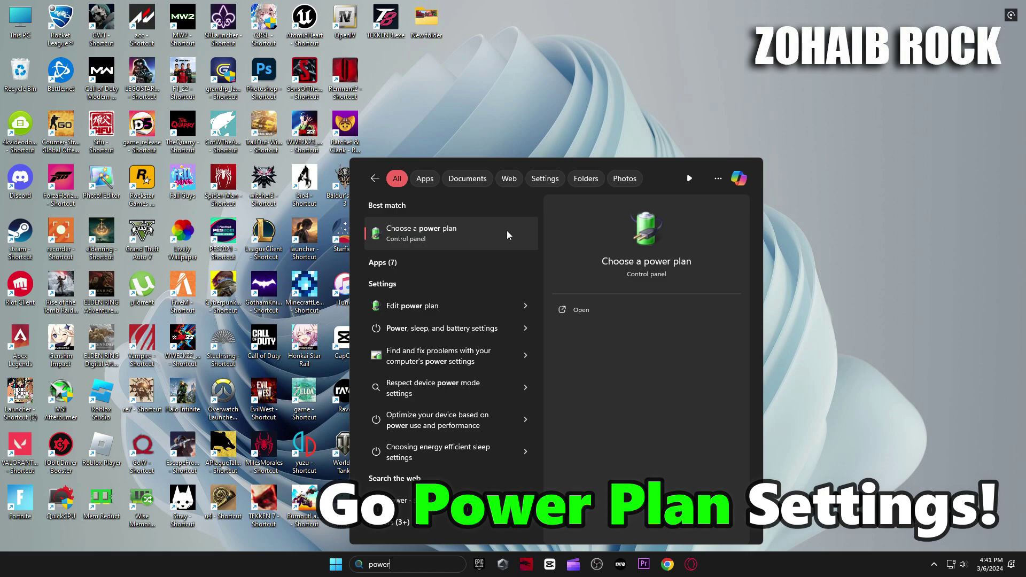
click(444, 231)
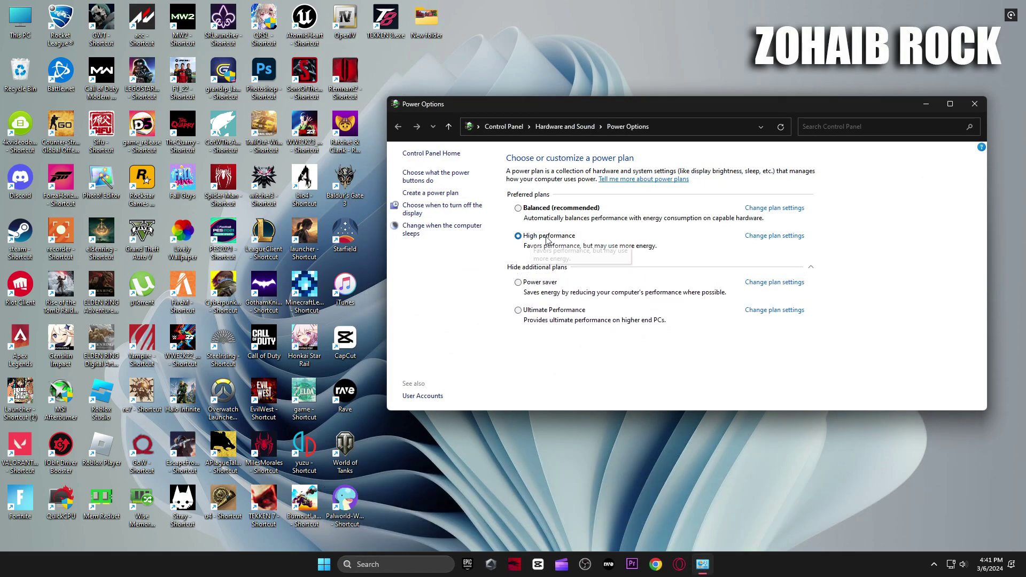
click(811, 268)
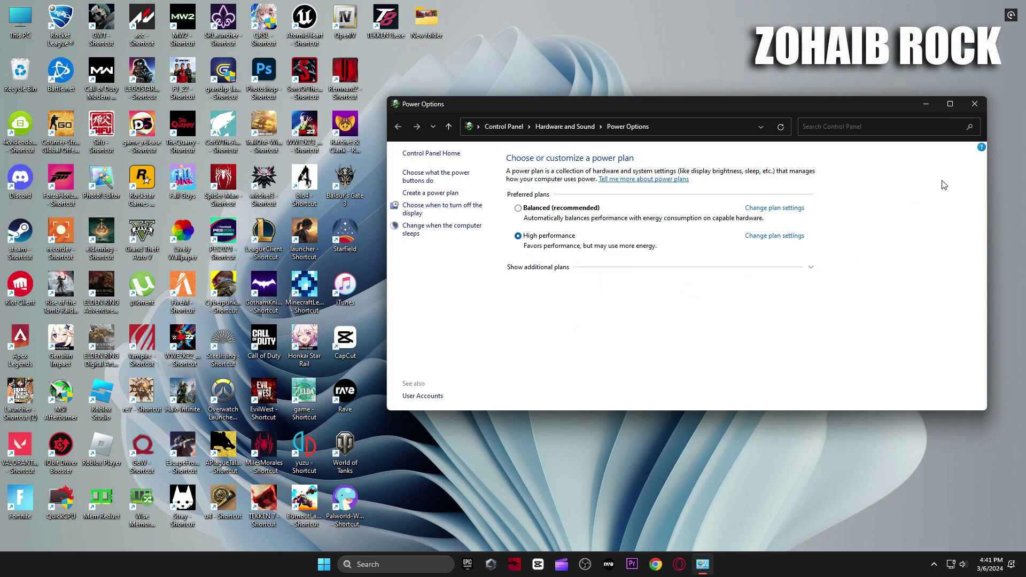
click(974, 103)
Run Delete Windows Update Cache from the optimize pack's 4 Cleanup folder.
double_click(546, 179)
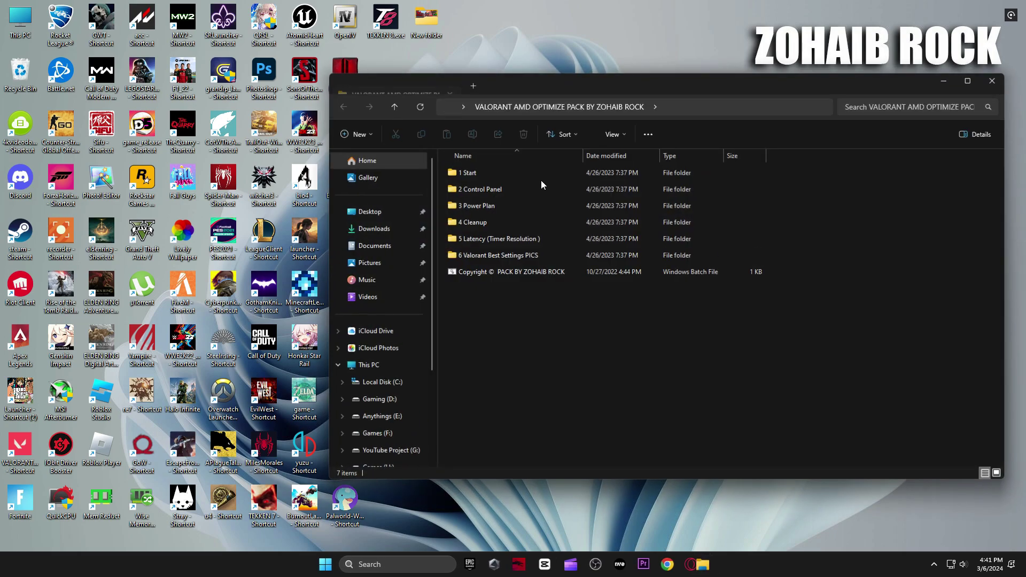
double_click(486, 222)
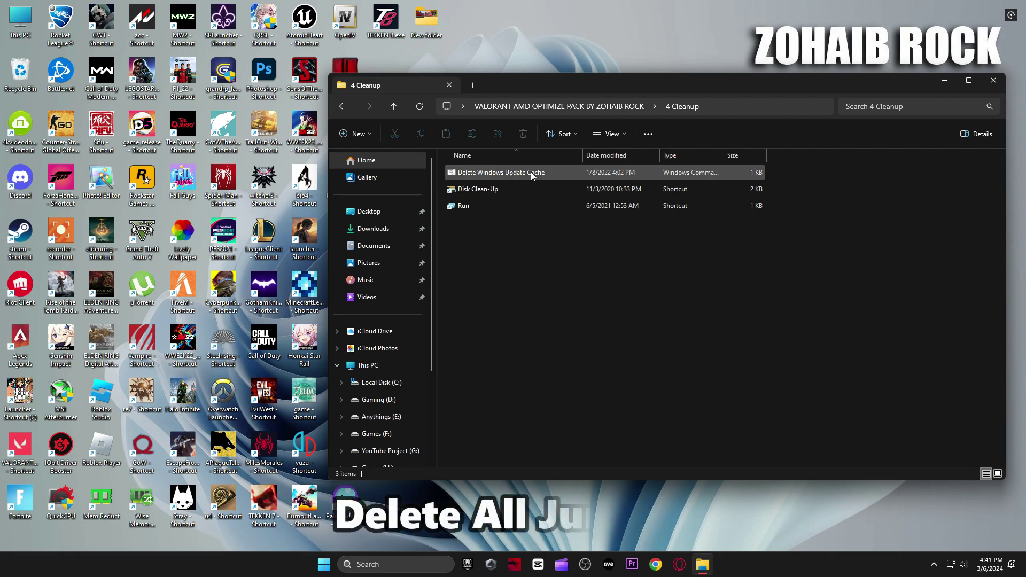
double_click(490, 176)
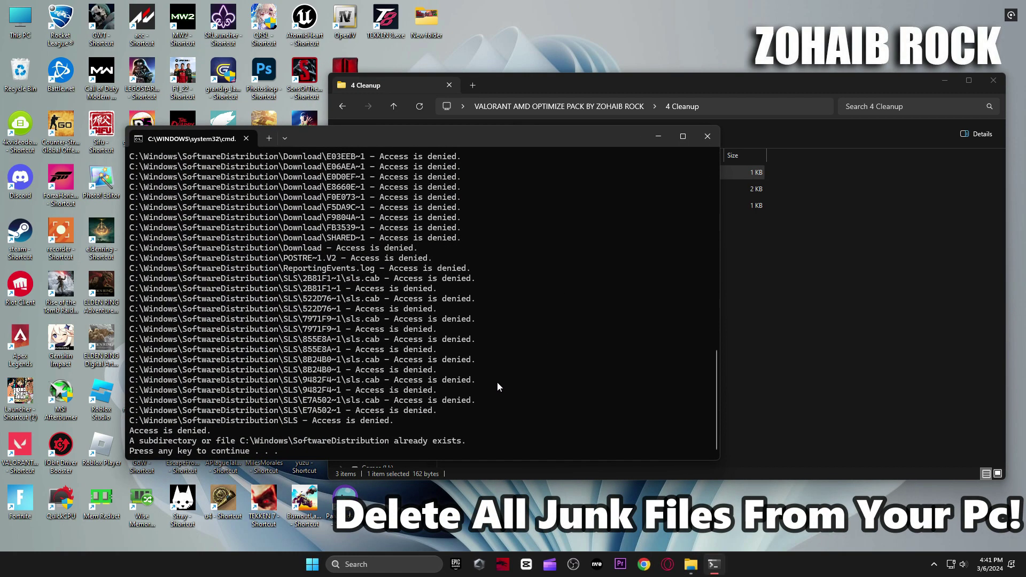
Dismiss the finished cache script and open the %temp% folder through the Run shortcut in the 4 Cleanup folder.
key(Return)
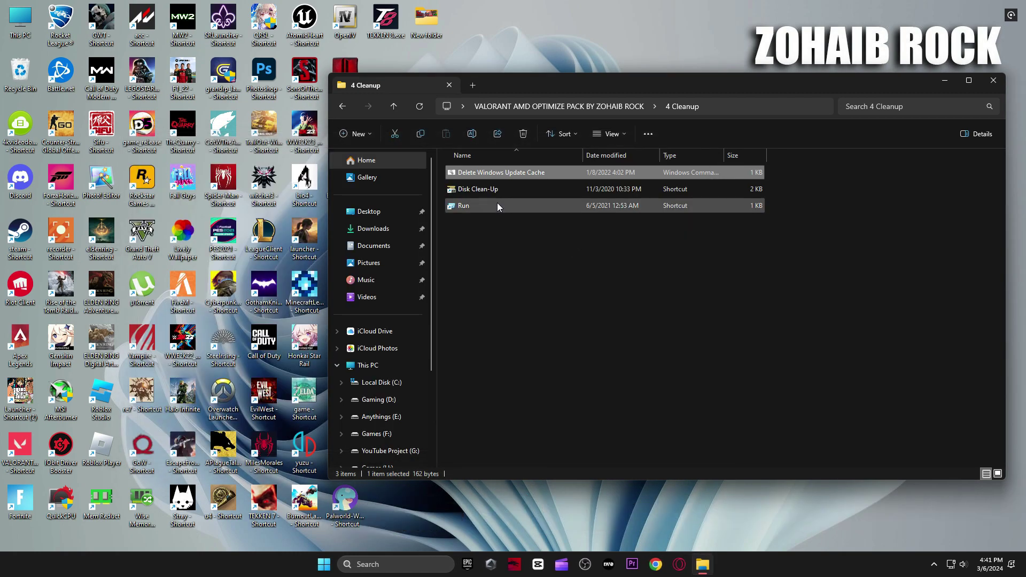
double_click(487, 206)
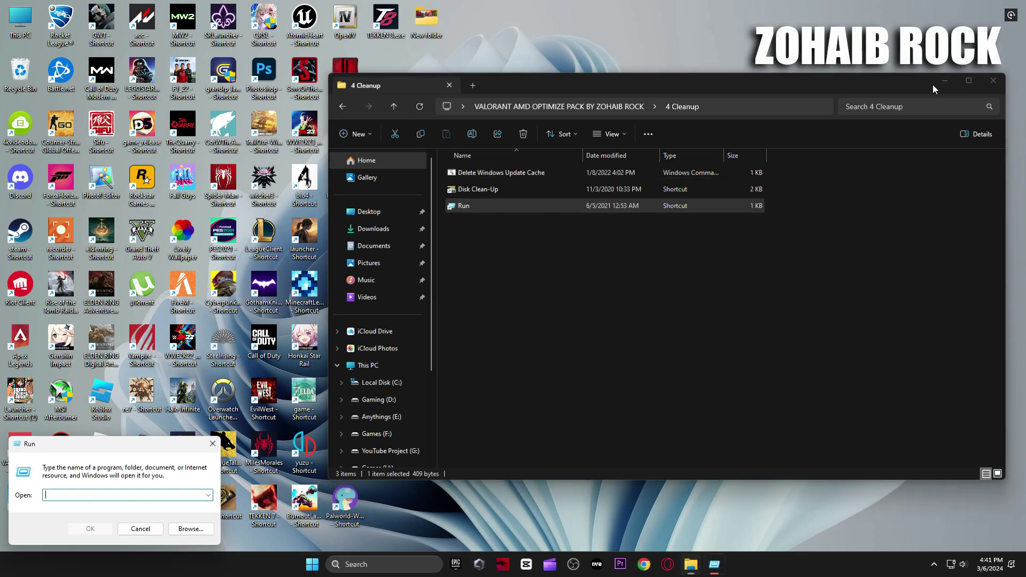
click(944, 80)
drag(140, 446, 600, 144)
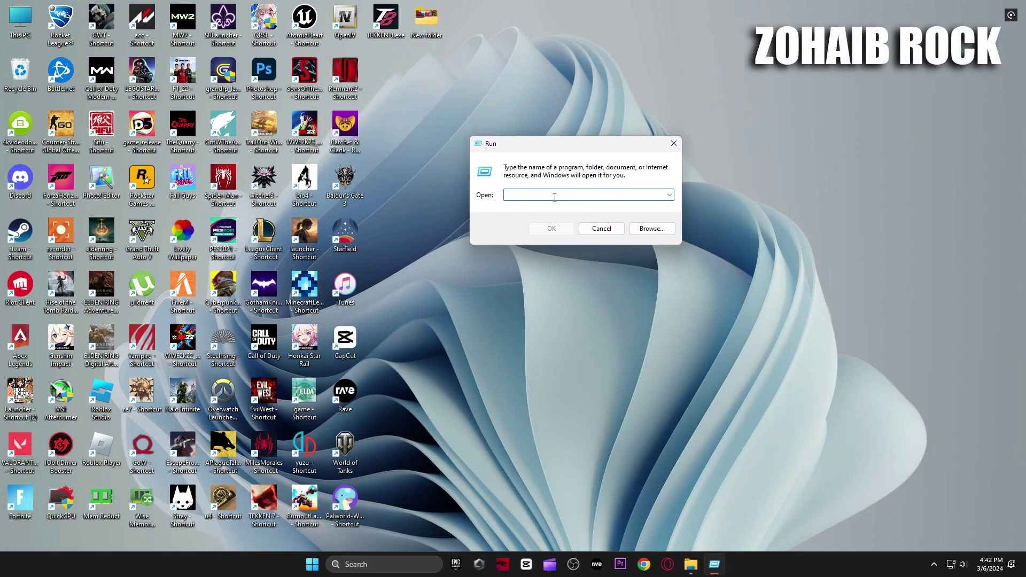
text(%)
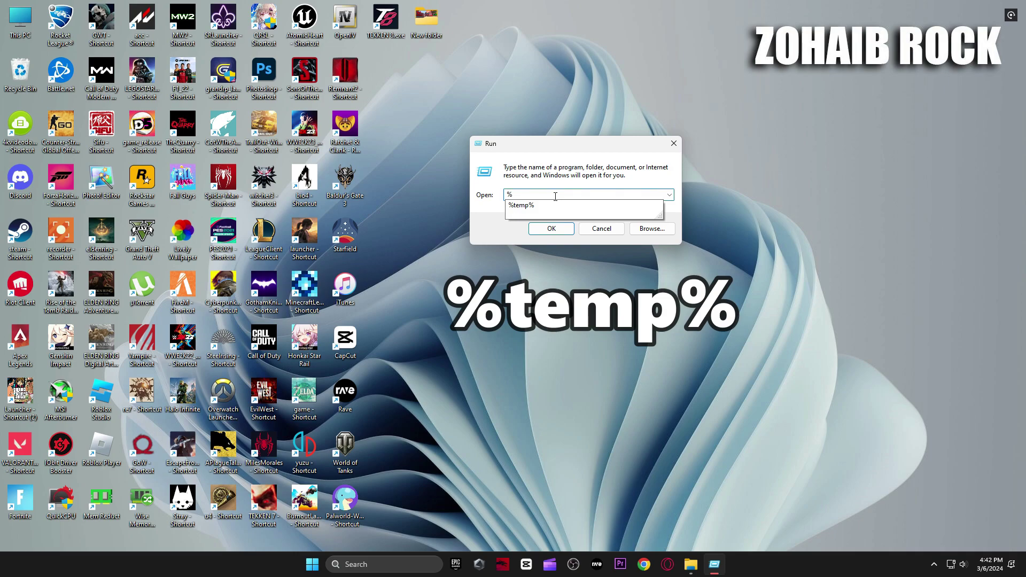
text(temp%)
click(551, 228)
Delete everything in the Temp folder, skipping all items that cannot be removed, and close the folder.
key(ctrl+a)
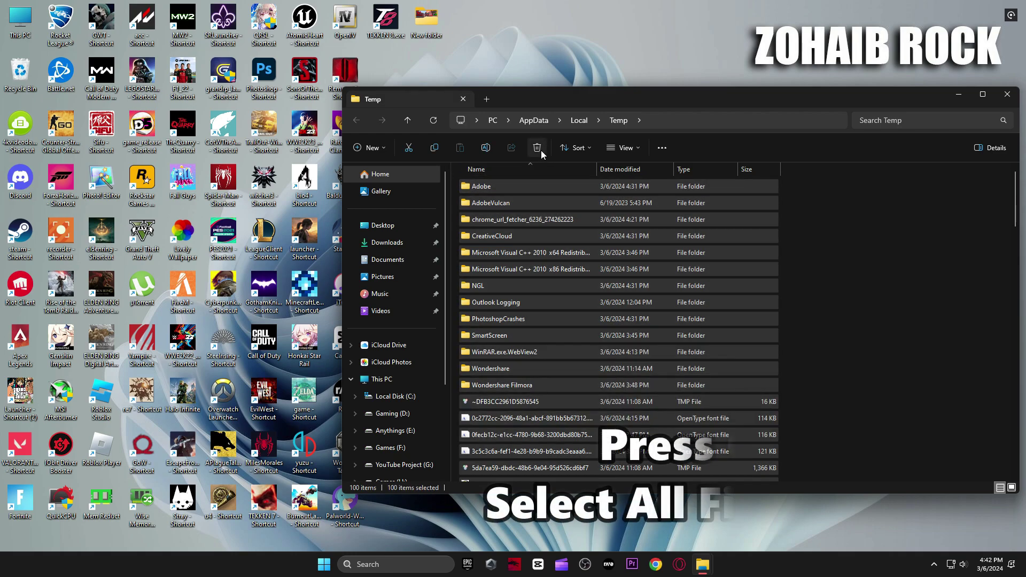
click(537, 149)
click(412, 236)
click(539, 254)
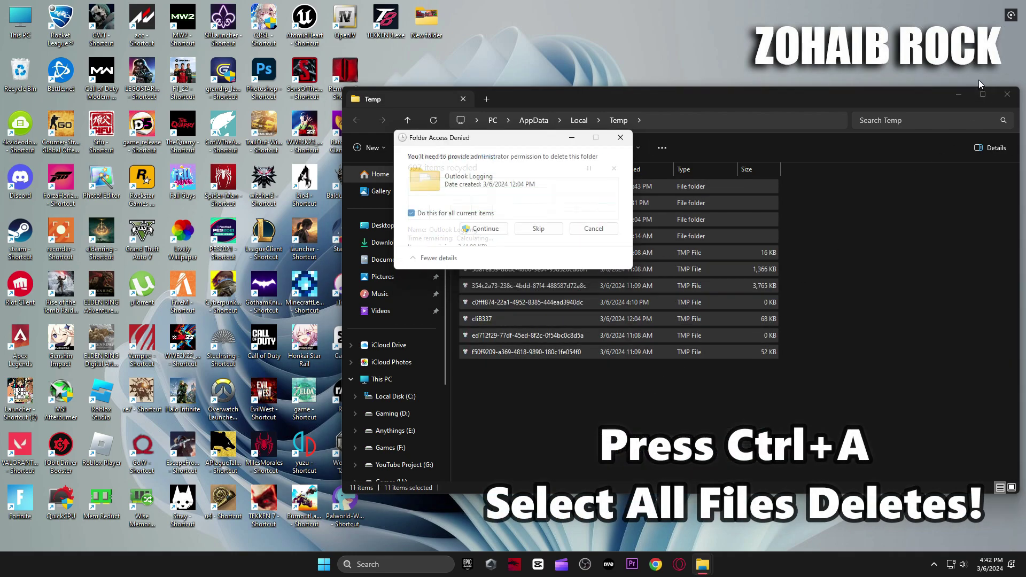
click(539, 228)
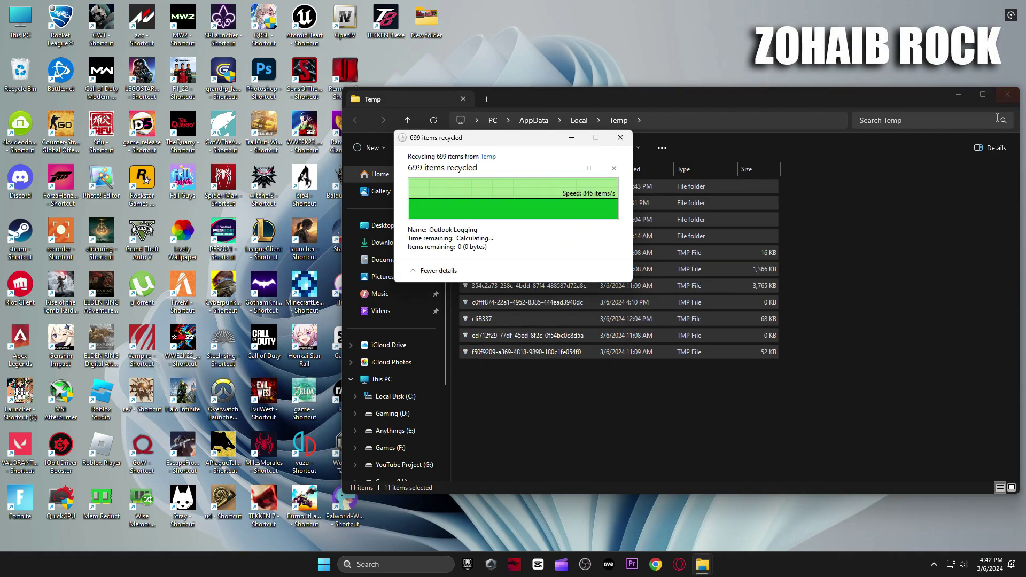
click(1007, 94)
Return to the 4 Cleanup folder and use its Run shortcut to open the prefetch folder.
mouse_move(702, 563)
click(703, 502)
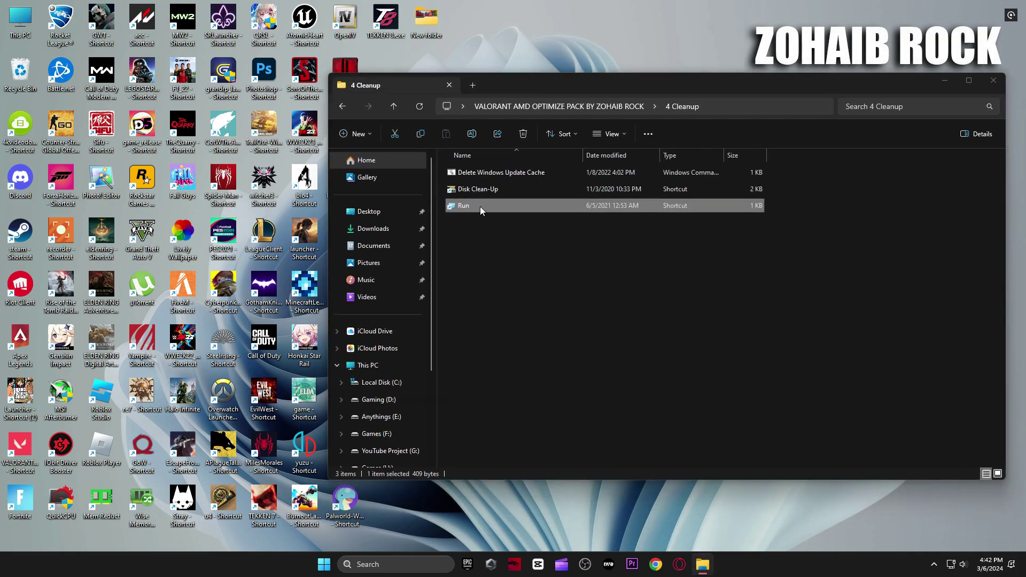
double_click(480, 207)
click(993, 80)
drag(145, 448, 612, 157)
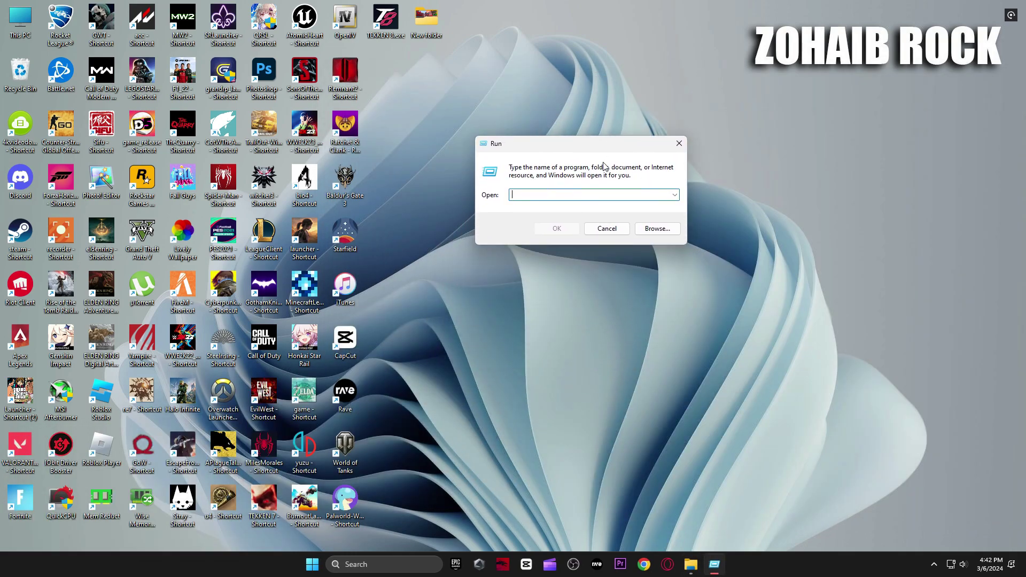
text(pre)
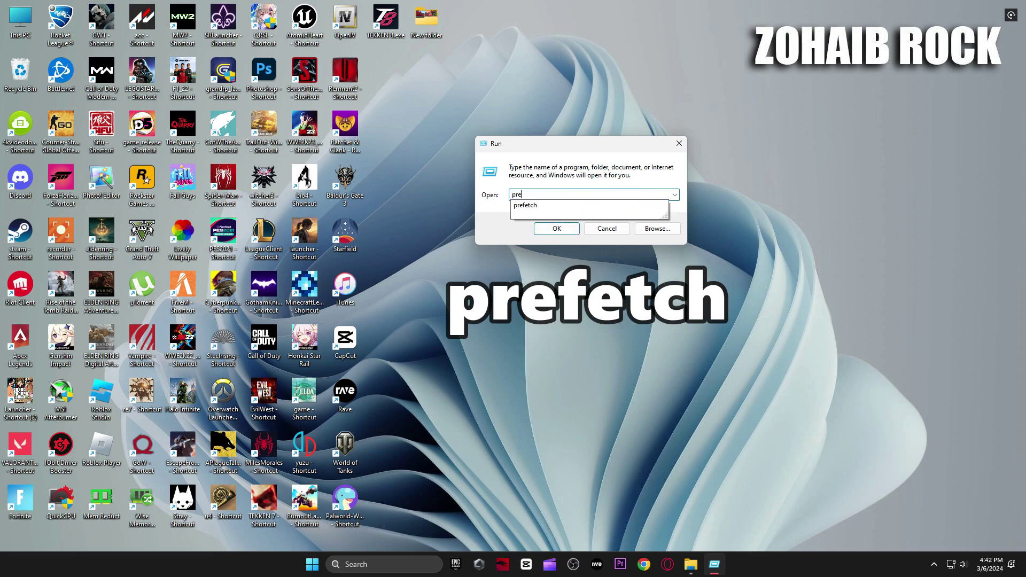
text(fetch)
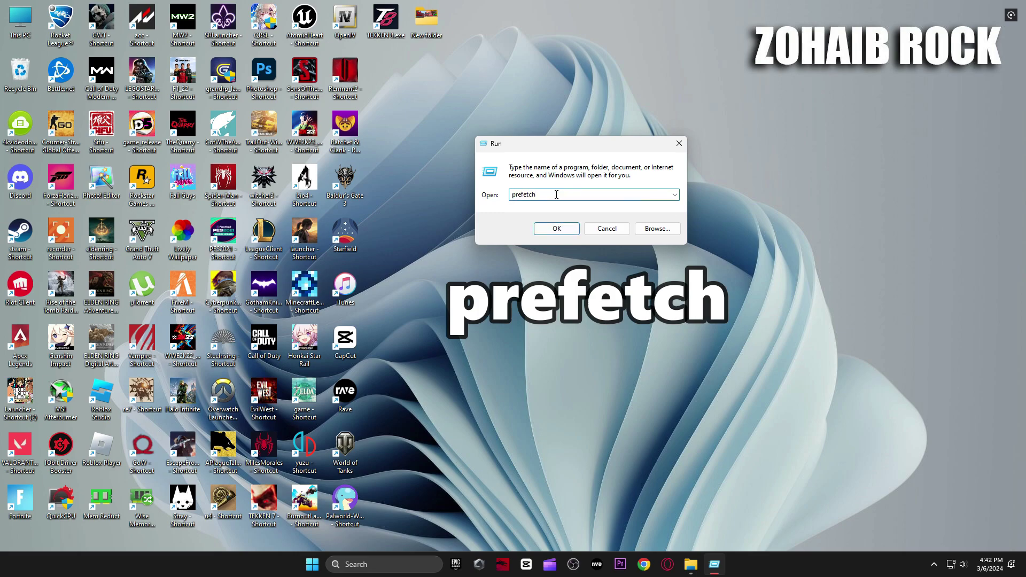
click(556, 228)
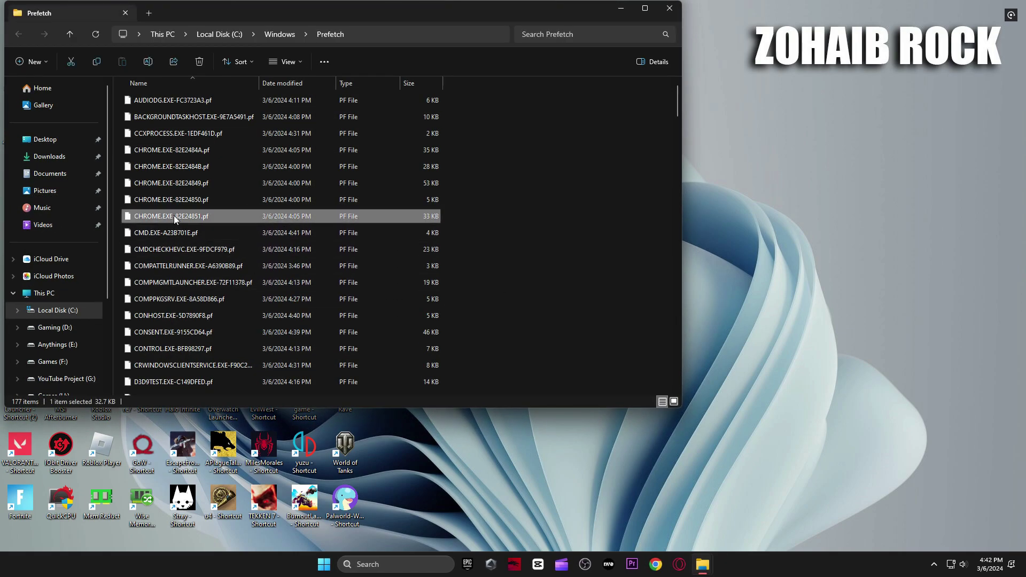
Delete all files in the Prefetch folder, skip any that are in use, and close the folder.
key(ctrl+a)
right_click(278, 163)
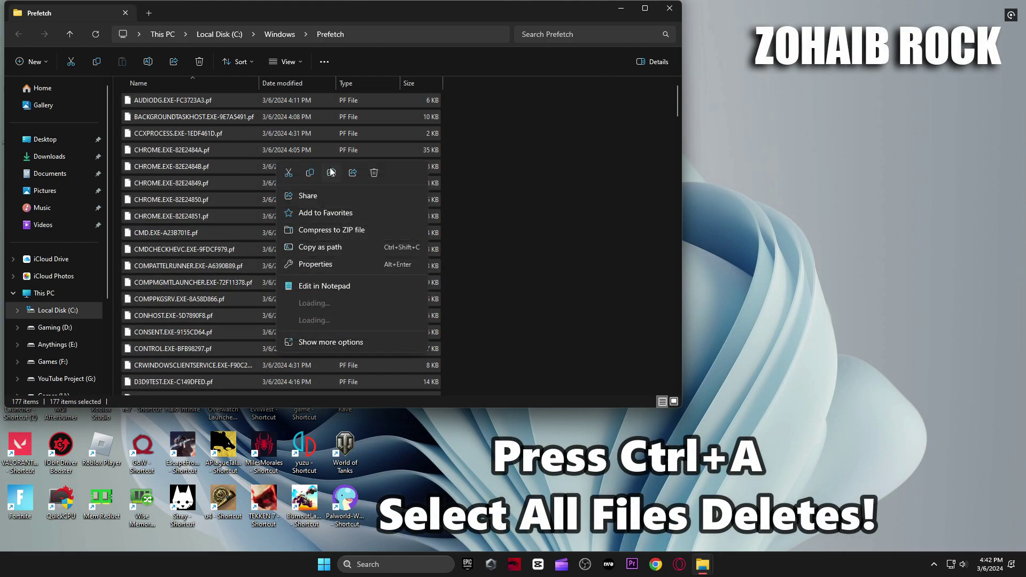
click(373, 173)
click(470, 229)
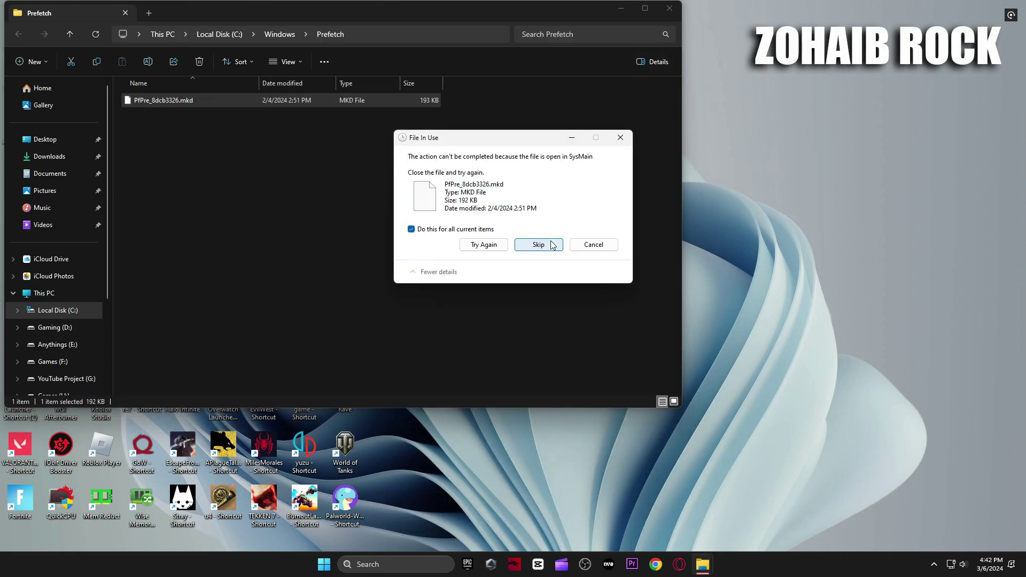
click(535, 242)
click(669, 8)
Launch Disk Clean-Up from the 4 Cleanup folder for drive C: and move the folder window out of the way.
click(702, 564)
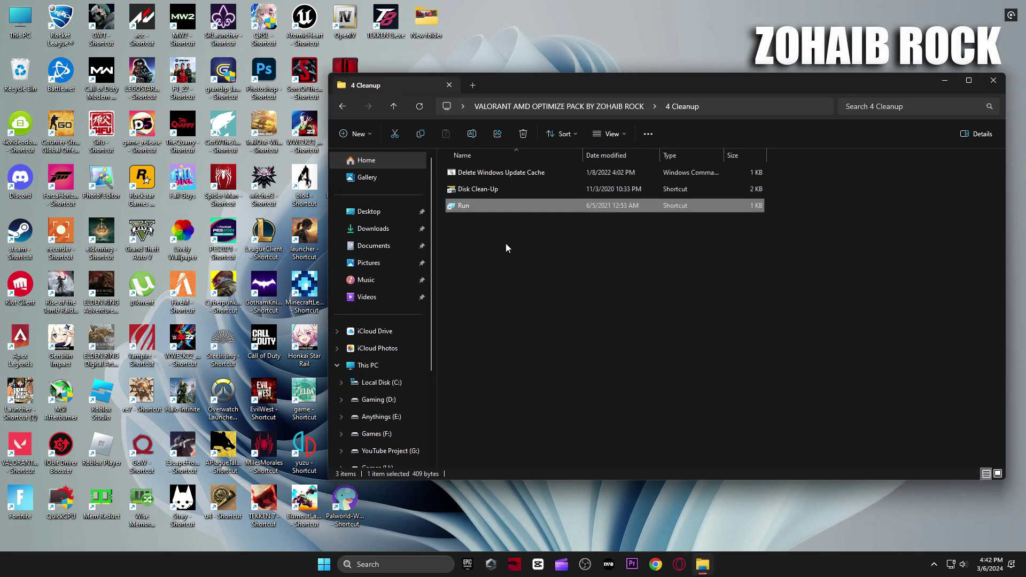
double_click(485, 190)
click(944, 80)
click(487, 304)
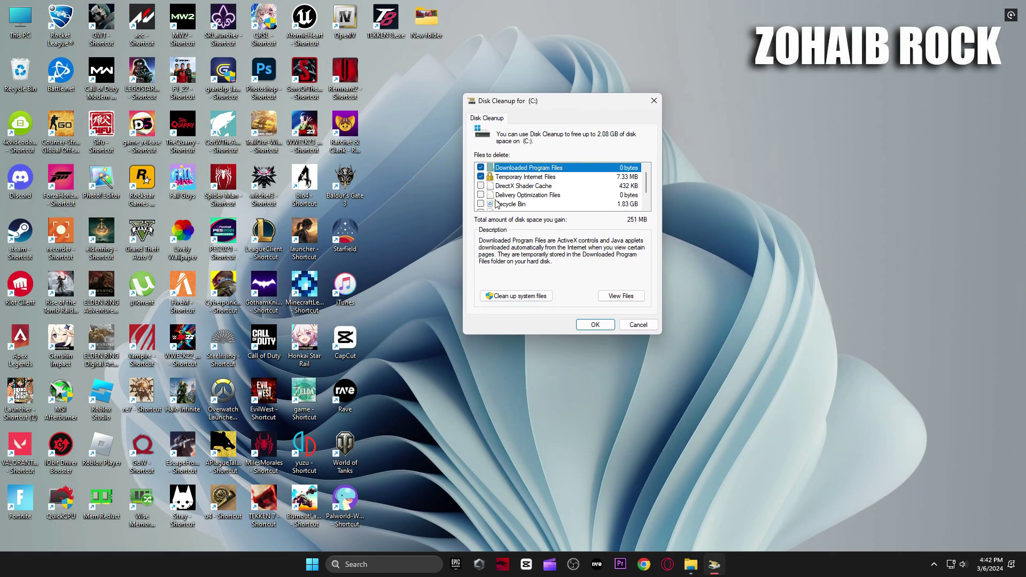
Add DirectX Shader Cache, Delivery Optimization Files and Recycle Bin to the files to delete and run the cleanup.
click(480, 195)
click(481, 203)
scroll(484, 198, down, 1)
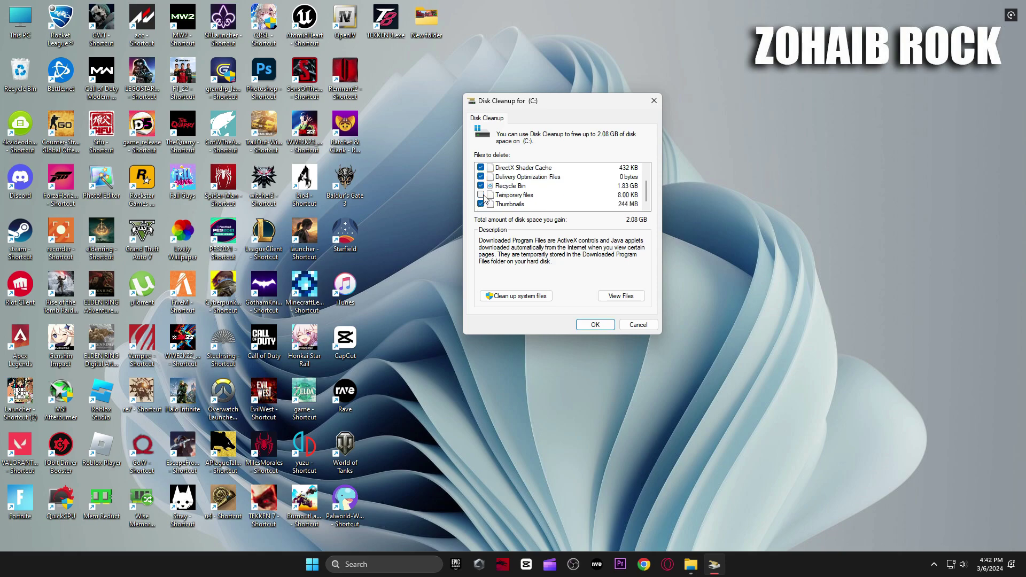
click(595, 325)
click(529, 287)
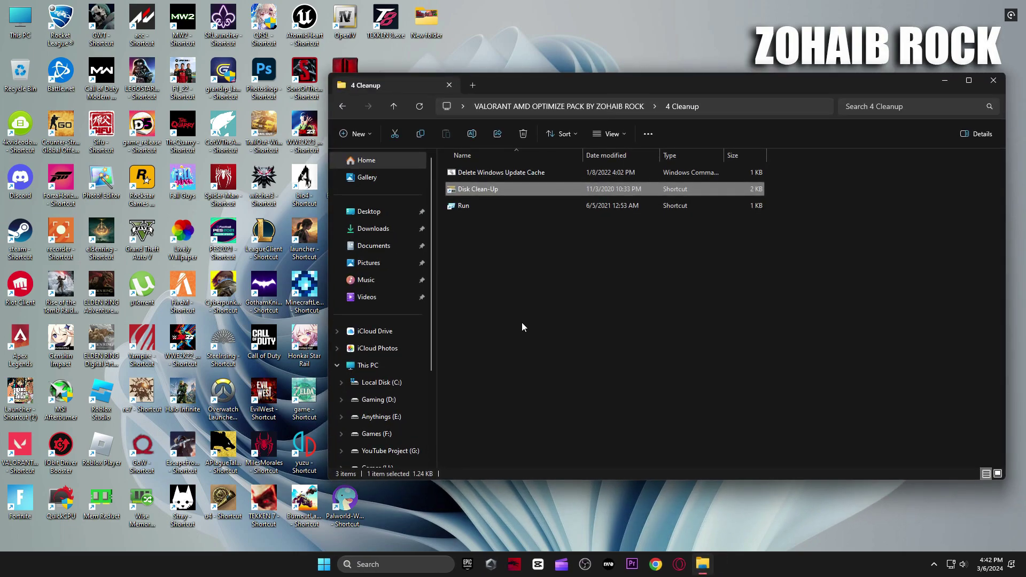
Run Timer Resolution from the pack's 5 Latency (Timer Resolution) folder, set it to Maximum and leave it running in the background.
click(345, 111)
double_click(480, 242)
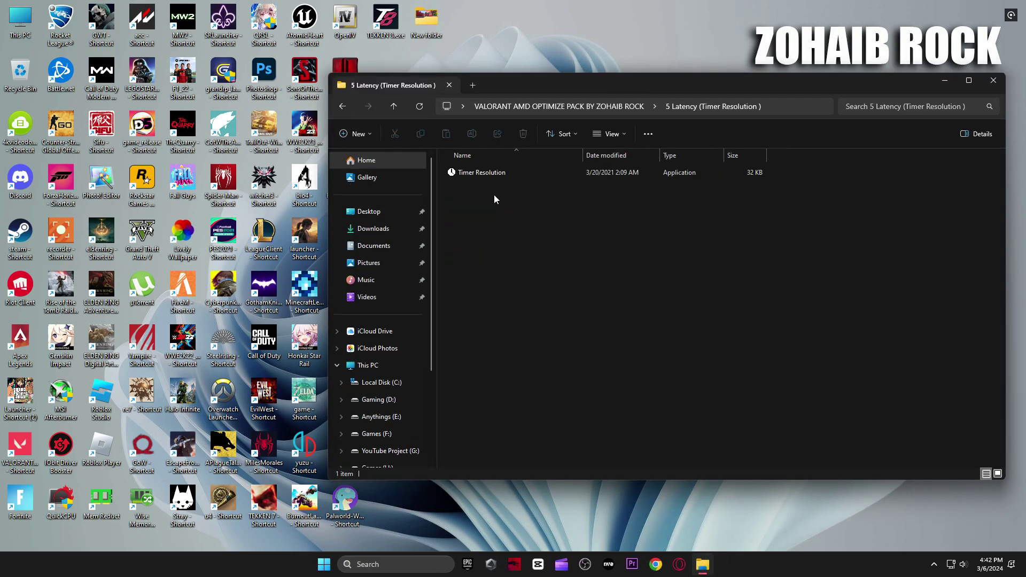
double_click(490, 174)
drag(492, 233, 643, 209)
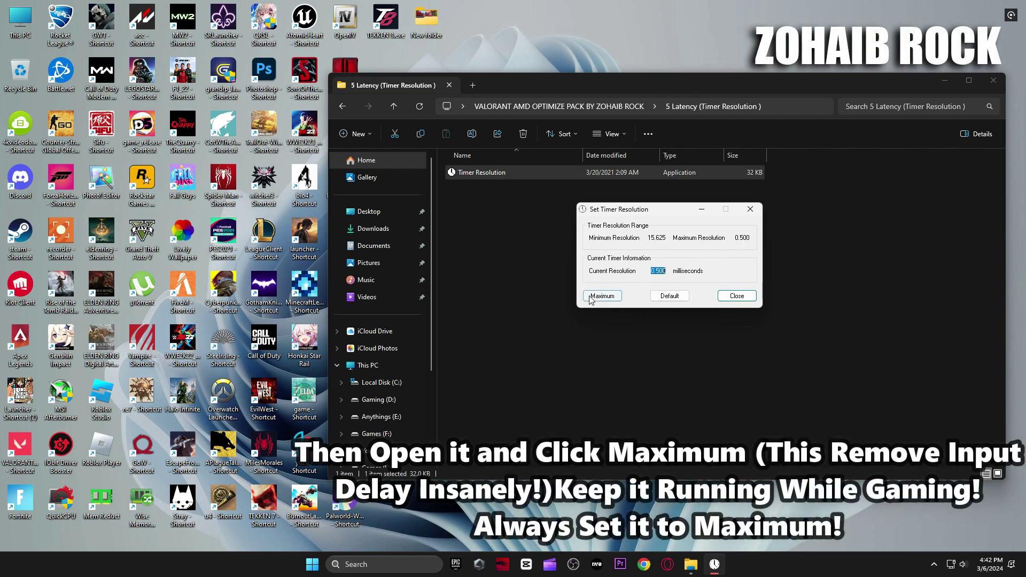
click(736, 296)
Examine the general and graphics quality pictures in the pack's 6 Valorant Best Settings PICS folder, and close the viewer and folder.
click(342, 106)
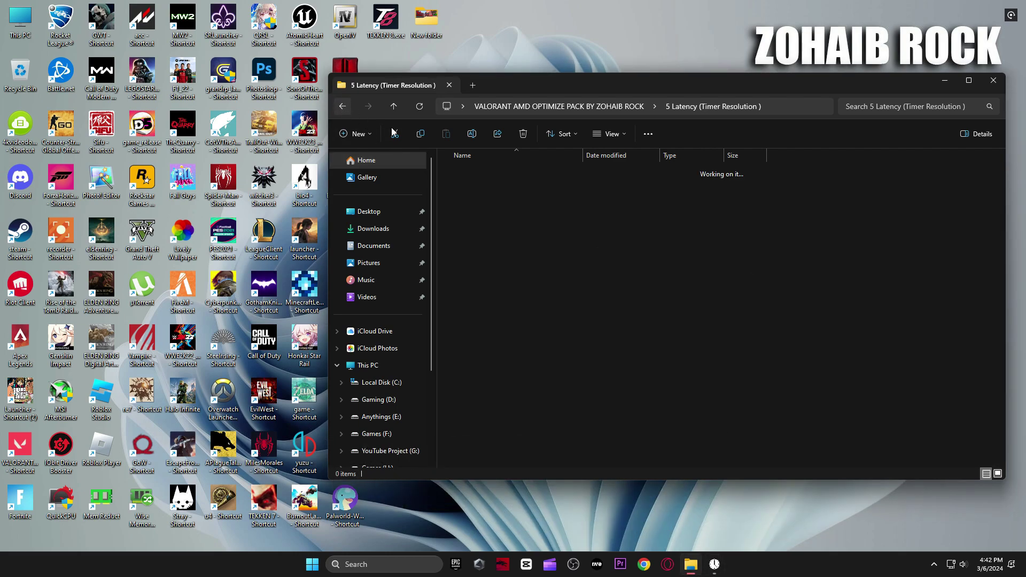
double_click(484, 255)
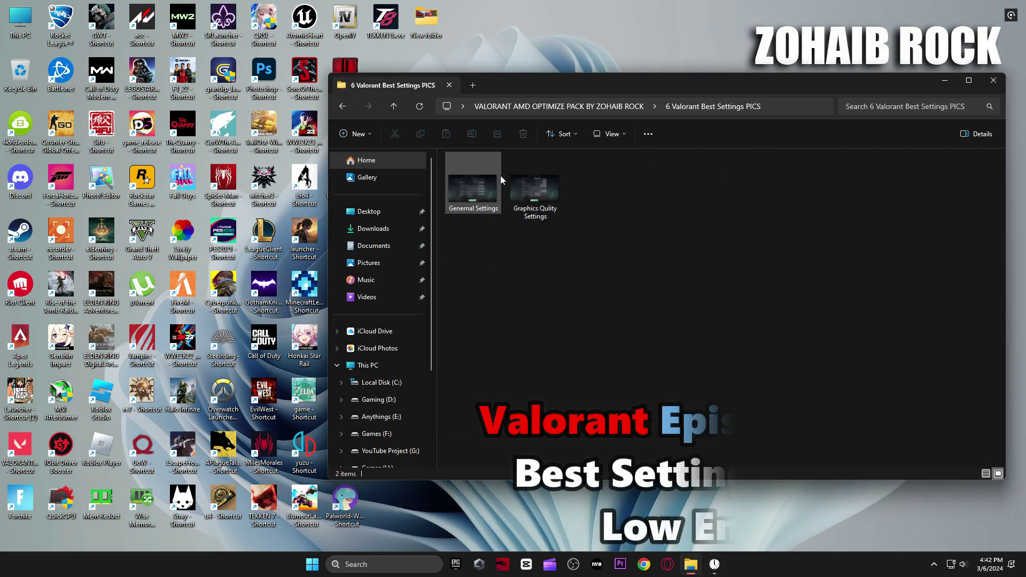
double_click(470, 191)
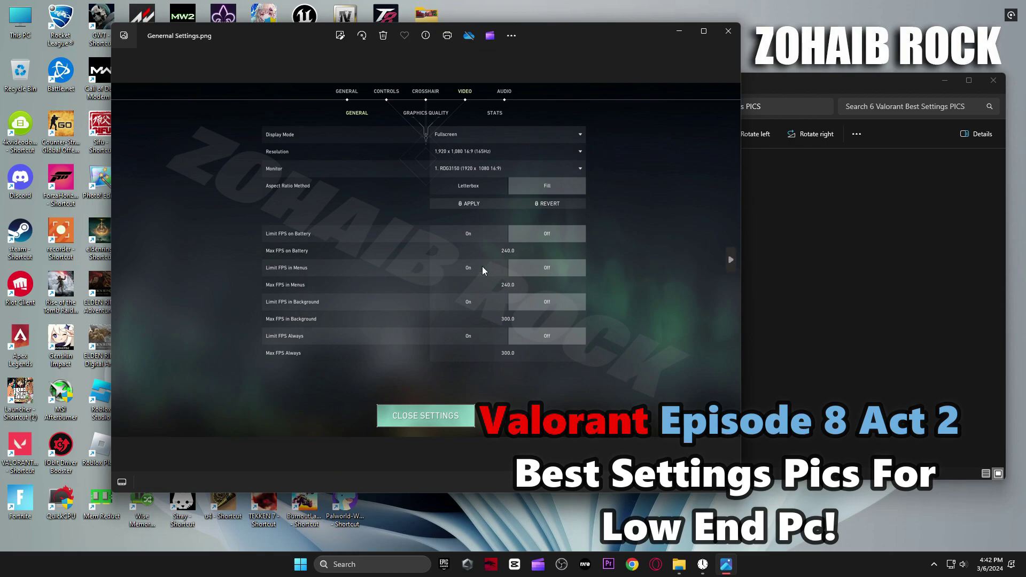
key(Right)
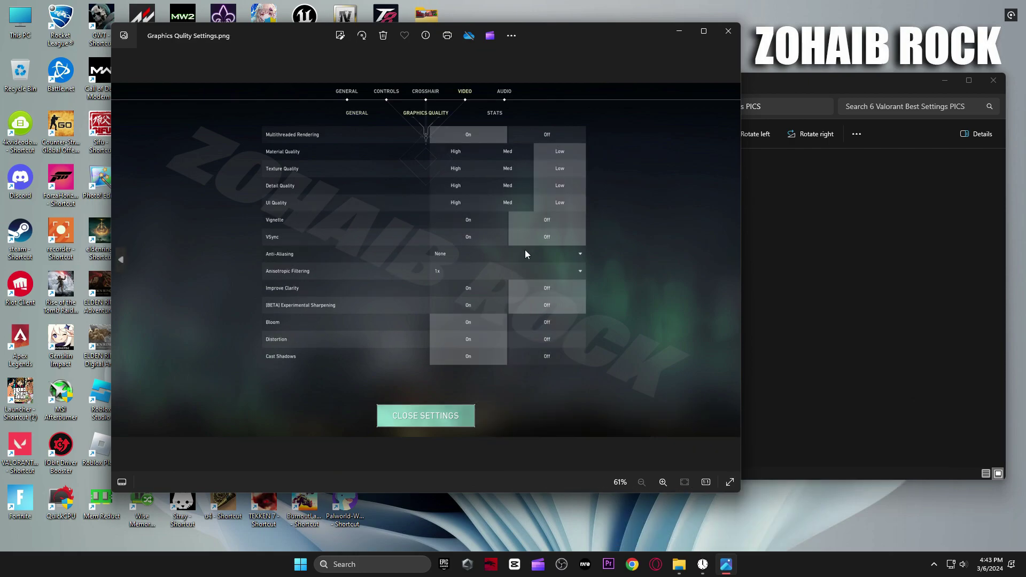
click(725, 32)
click(994, 80)
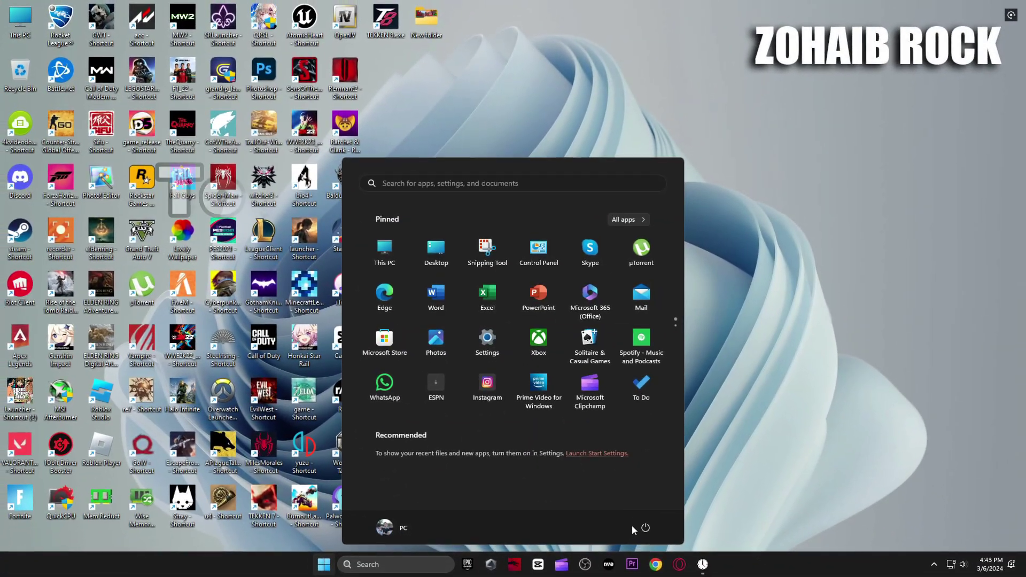
Open the computer's power options from Start.
click(633, 527)
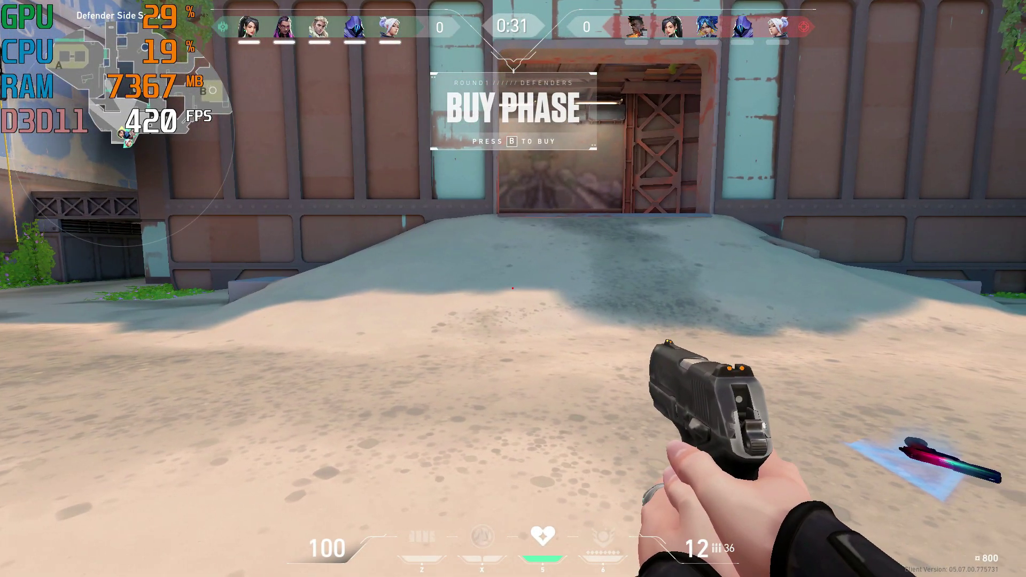
Switch to Valorant, review the General, Graphics Quality and Stats video settings, and close the settings.
key(Escape)
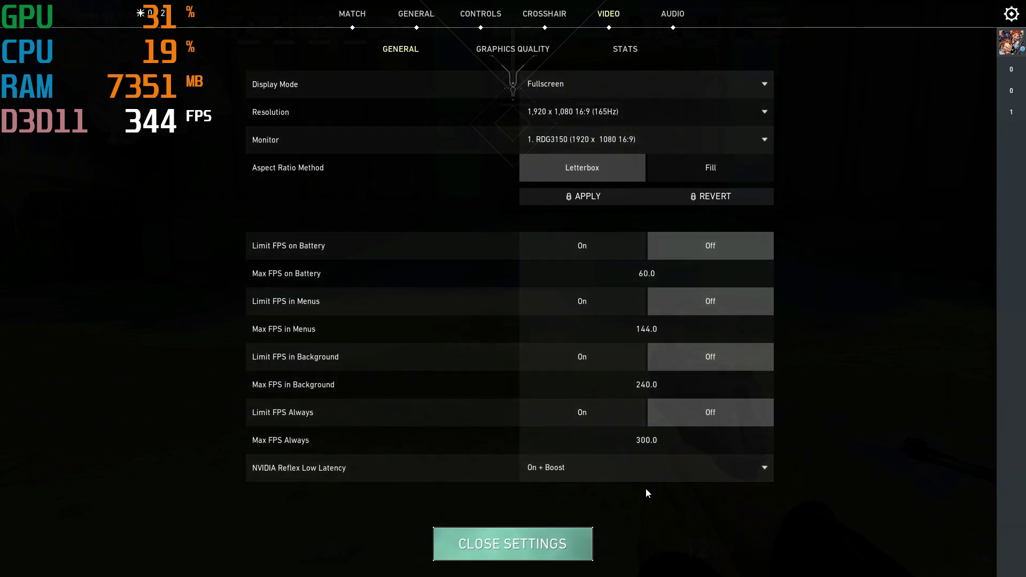
click(498, 50)
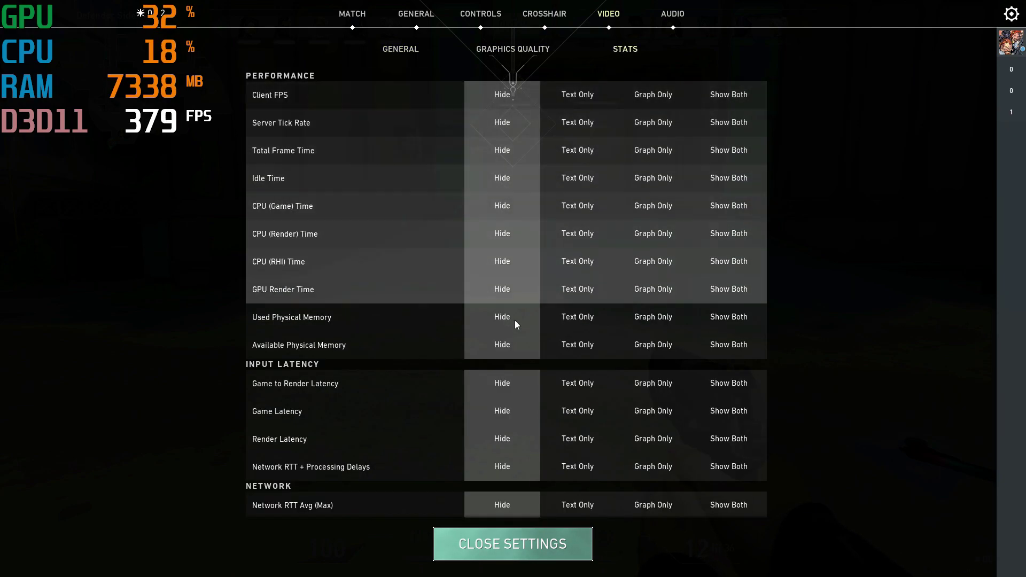
click(531, 538)
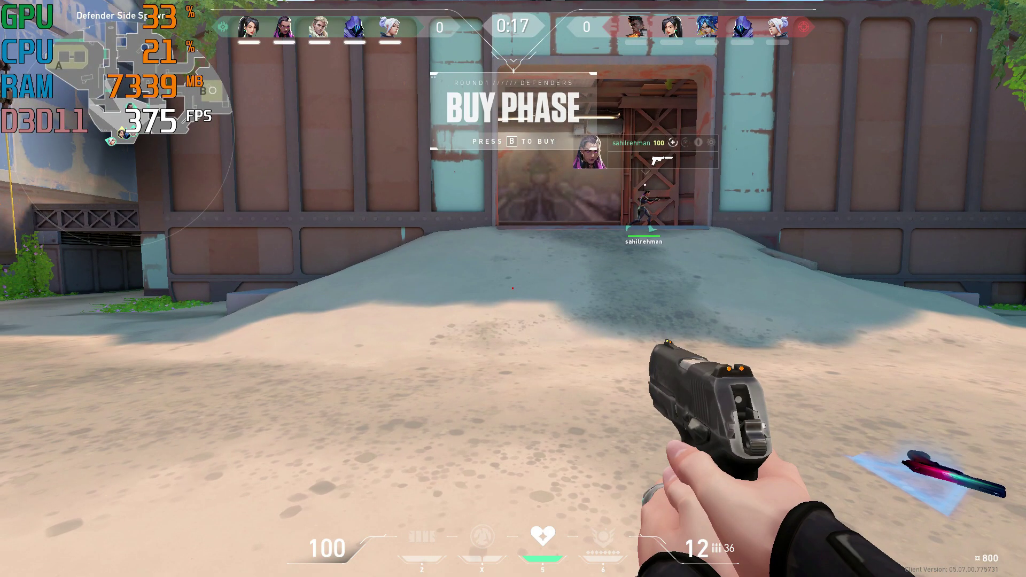
key(r)
key(w)
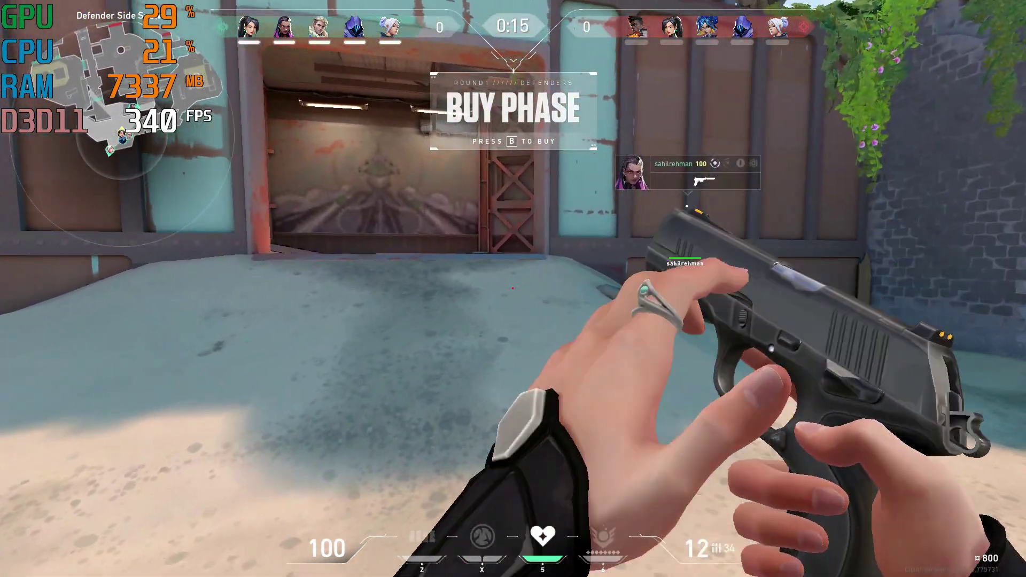
key(w)
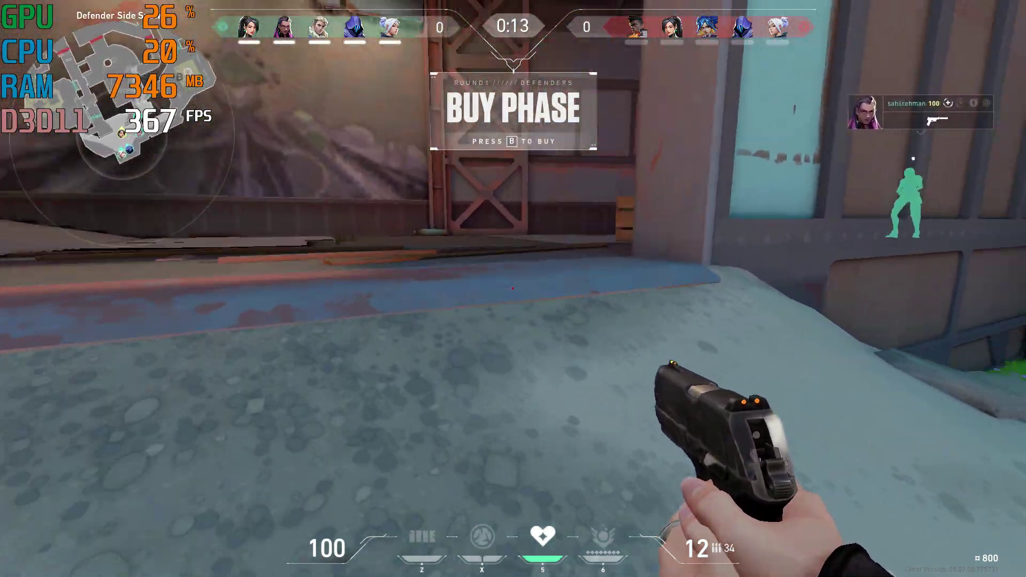
key(w)
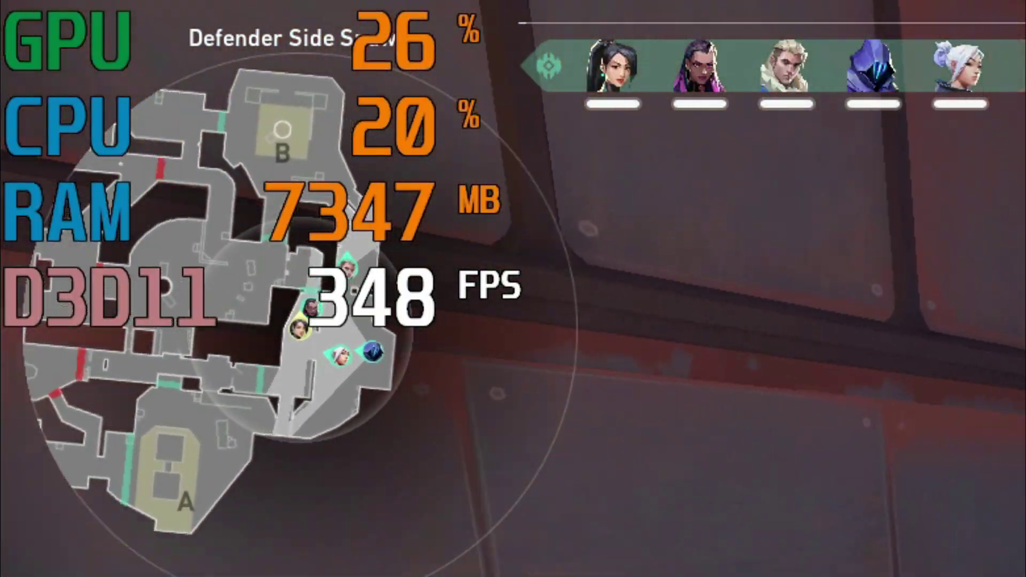
key(w)
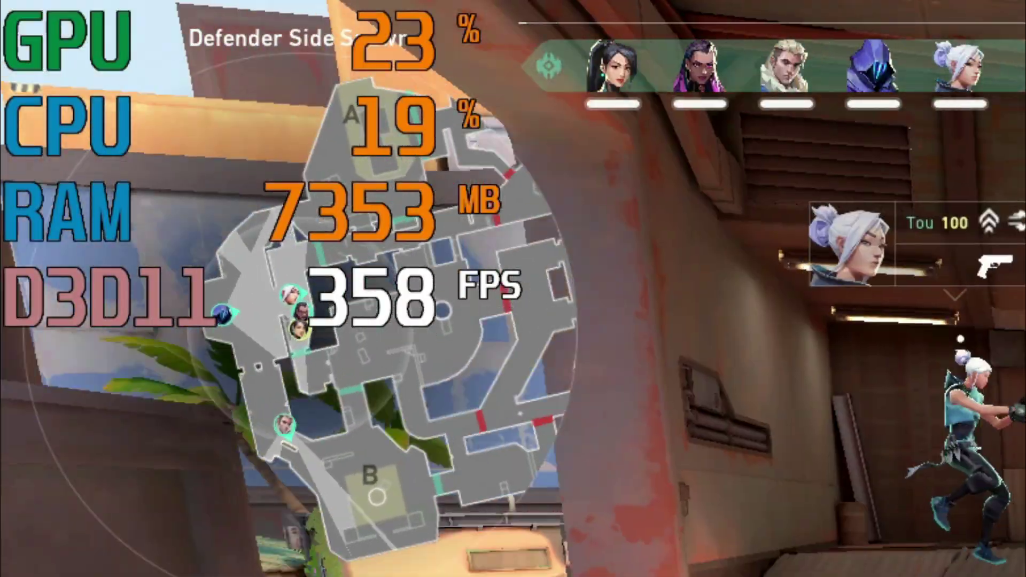
key(w)
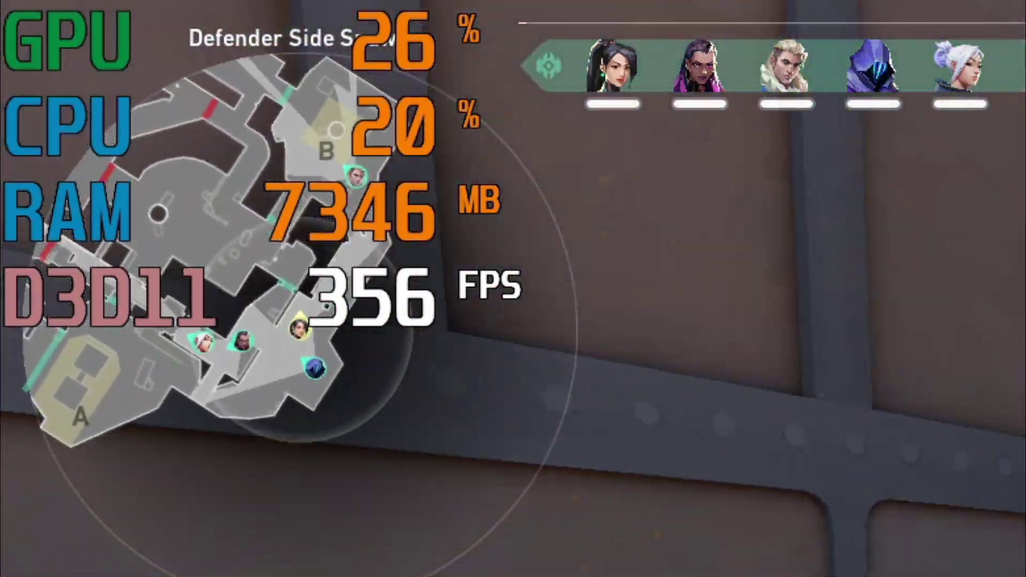
key(w)
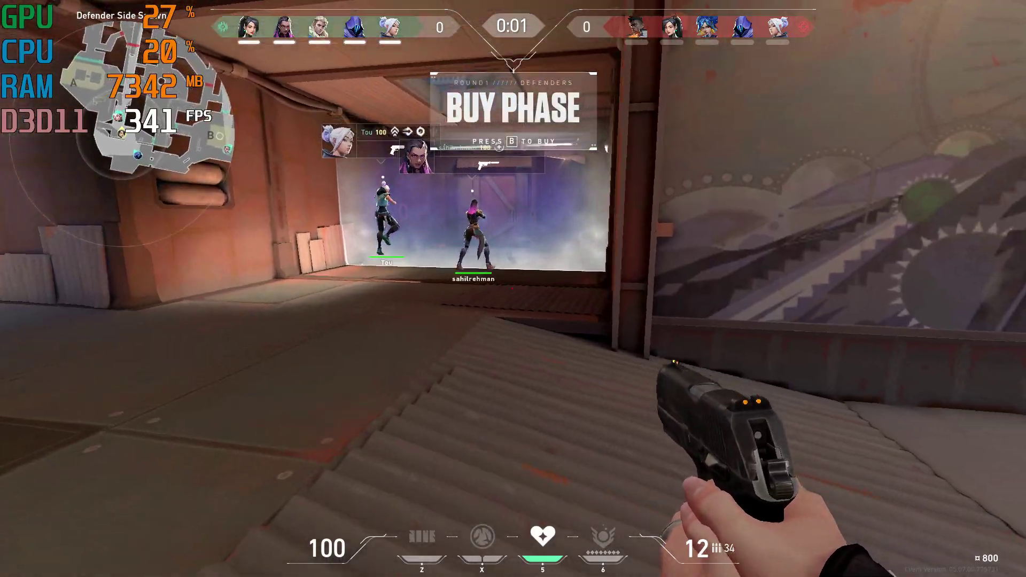
key(w)
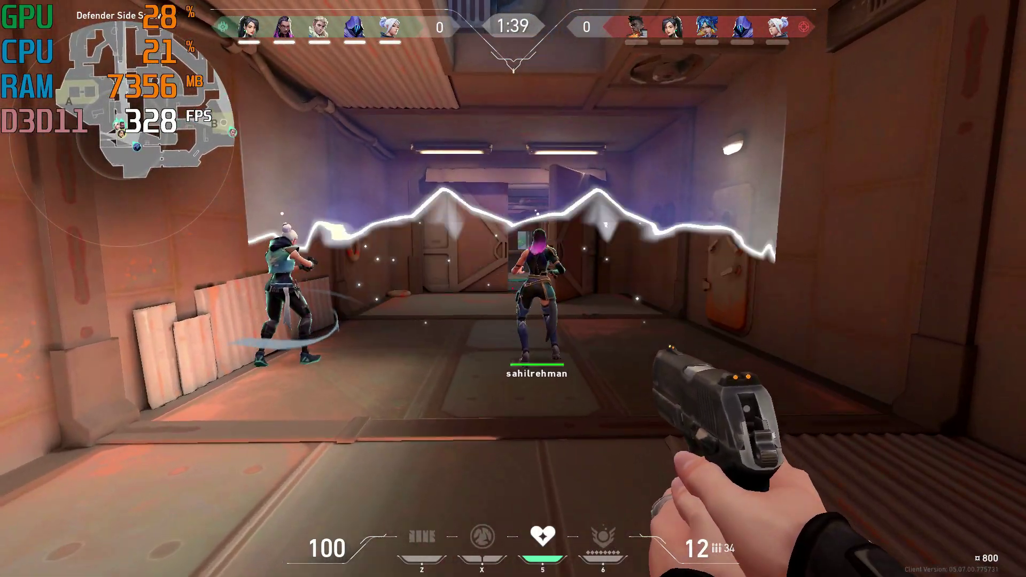
key(w)
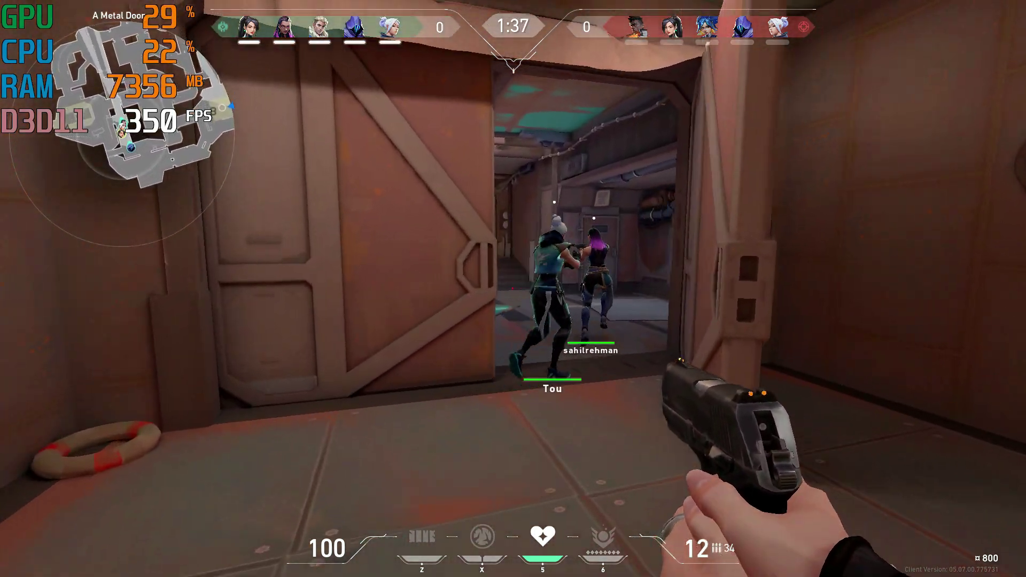